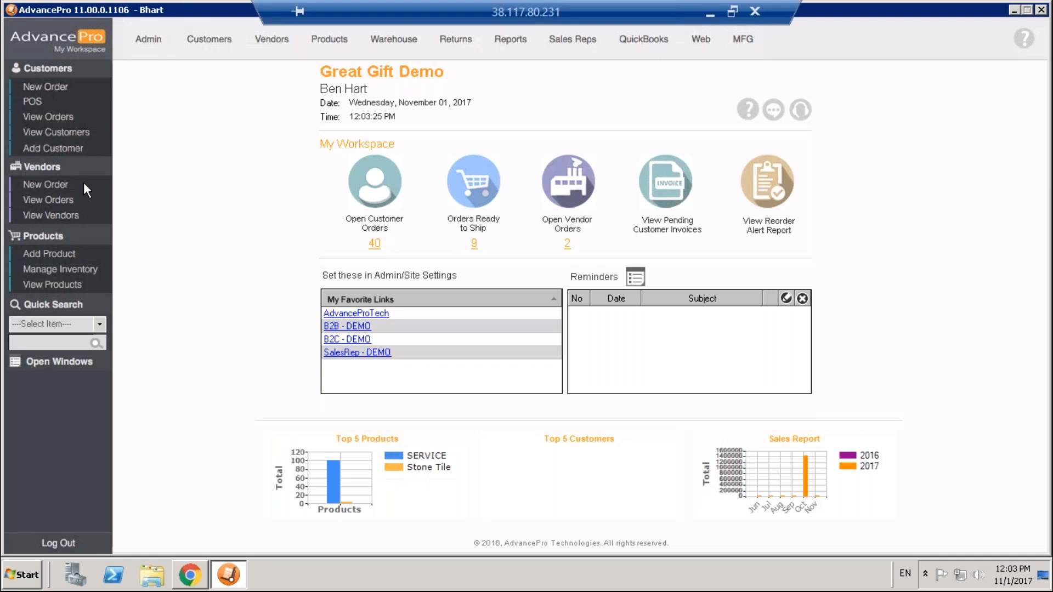
View the product list, and start a new vendor purchase order for Vandelay Industries.
{"action": "left_click", "coordinate": [83, 286]}
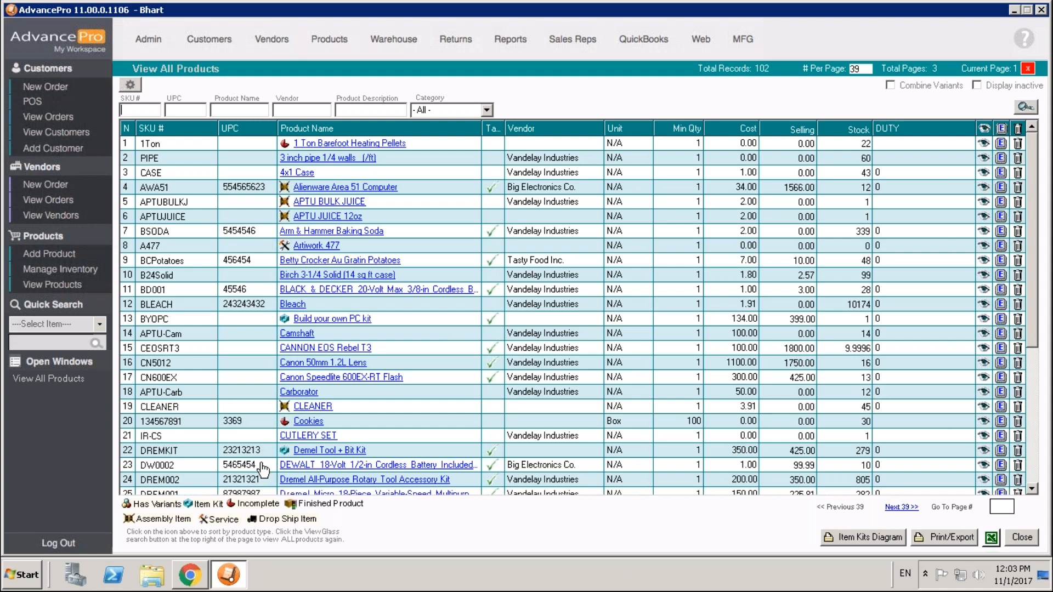
{"action": "left_click", "coordinate": [79, 186]}
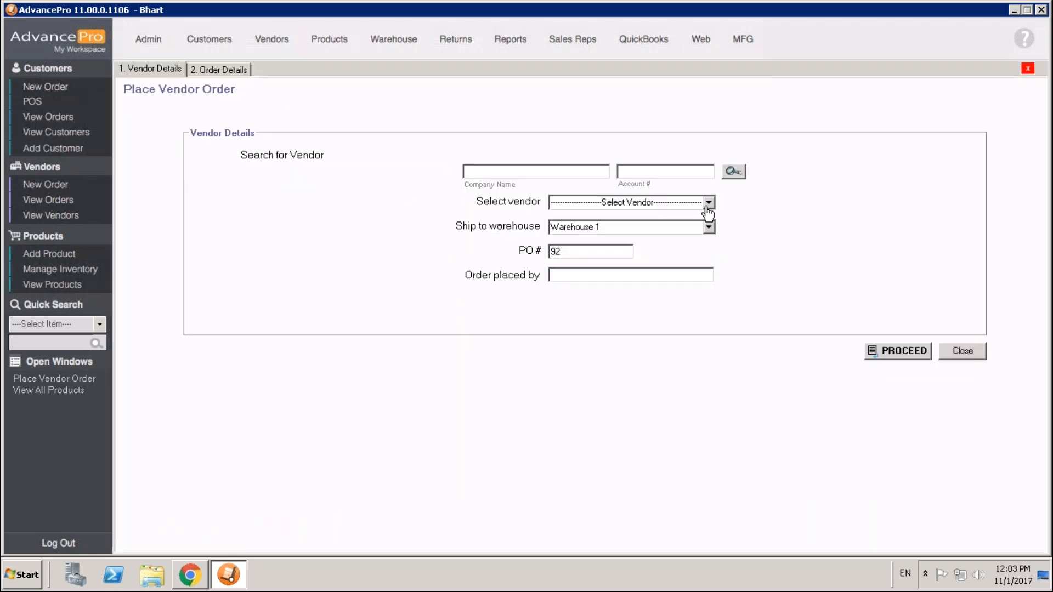
{"action": "left_click", "coordinate": [709, 204]}
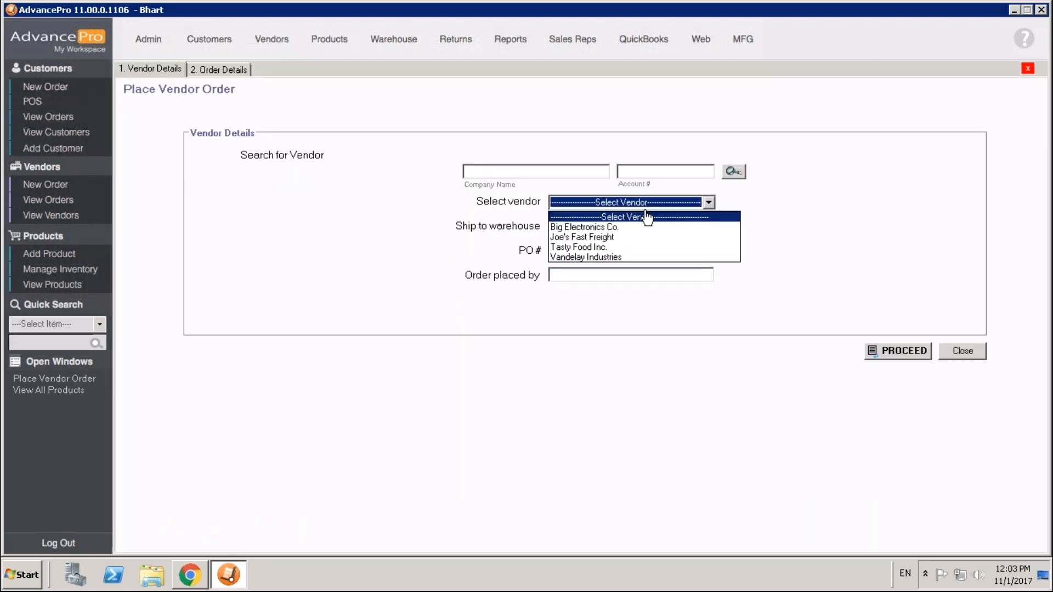
{"action": "left_click", "coordinate": [637, 257]}
{"action": "left_click", "coordinate": [922, 353]}
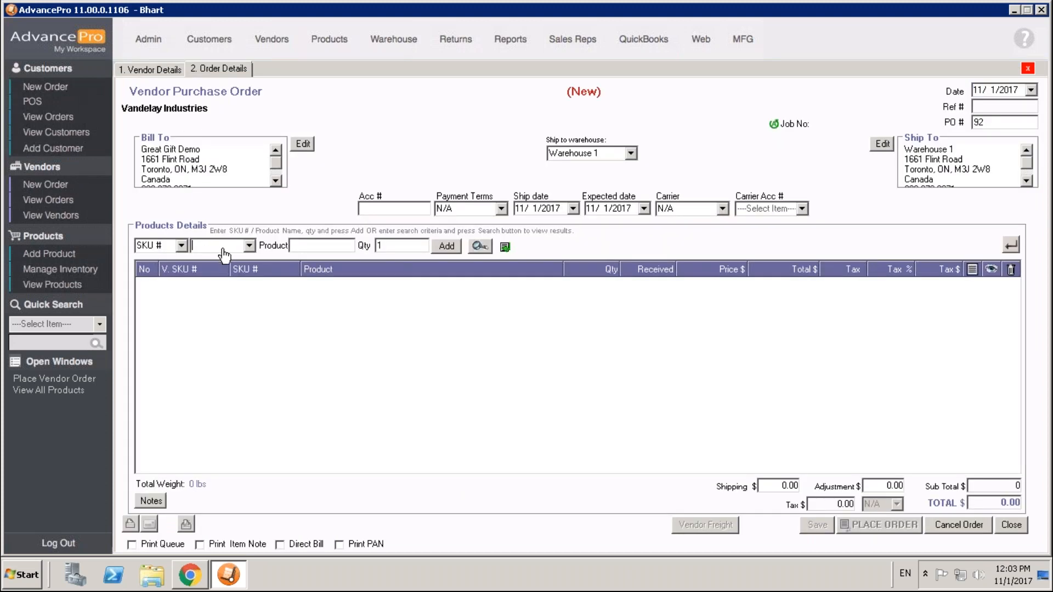
Add one unit of SKU DREM001 to the purchase order and save the order.
{"action": "type", "text": "dREM001"}
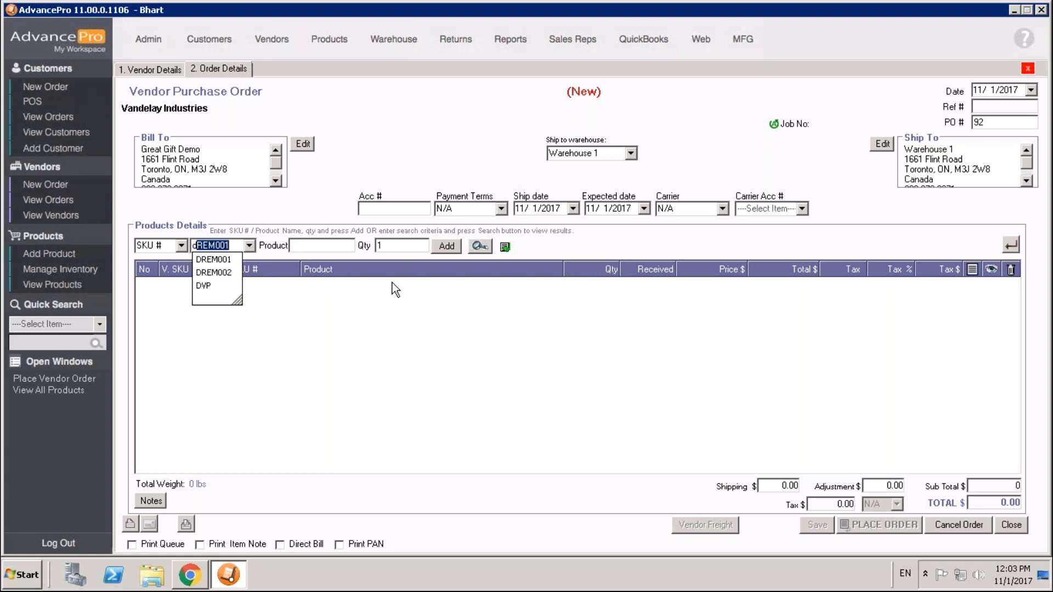
{"action": "key", "text": "Return"}
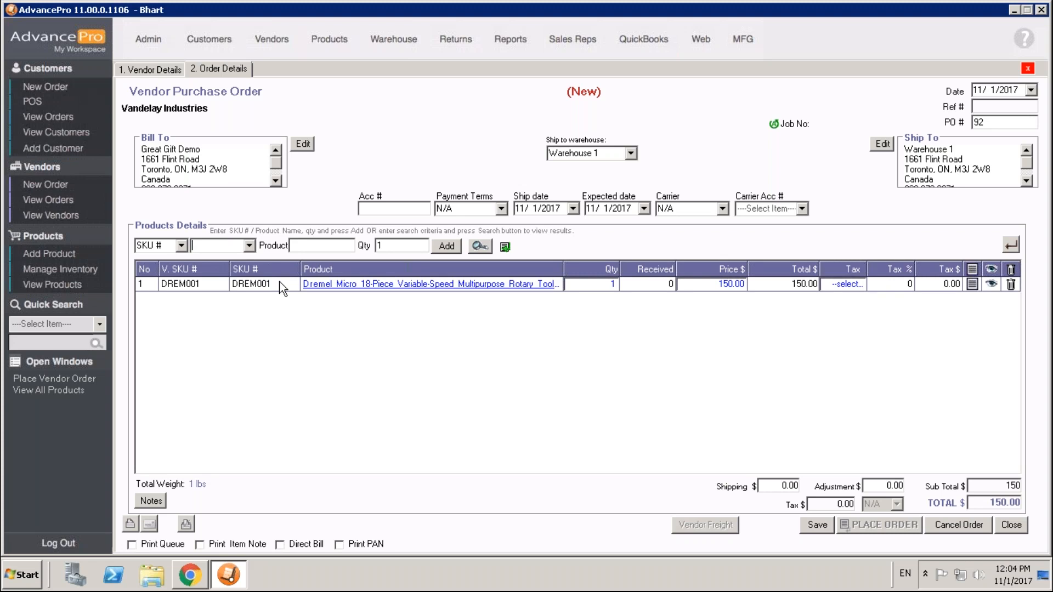
{"action": "left_click", "coordinate": [823, 527]}
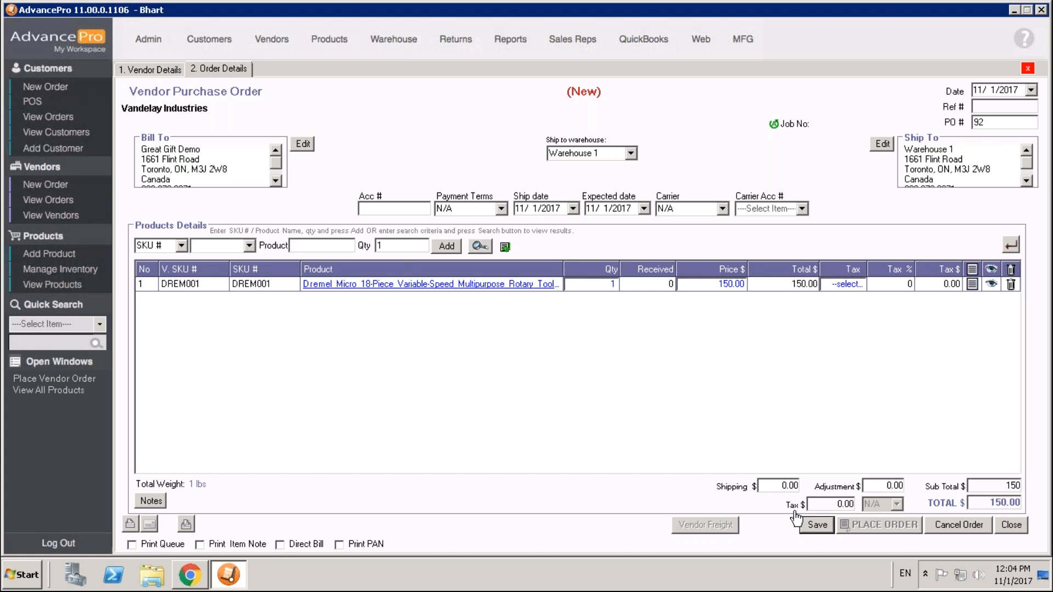
Preview the printable vendor purchase order, close the preview and place the order.
{"action": "left_click", "coordinate": [186, 524]}
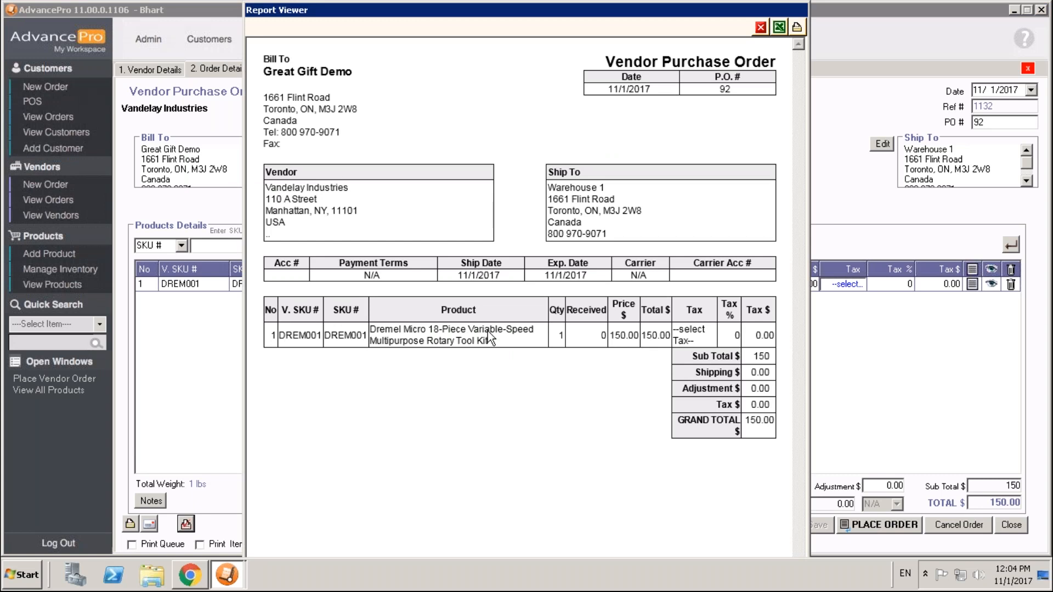
{"action": "left_click", "coordinate": [762, 28]}
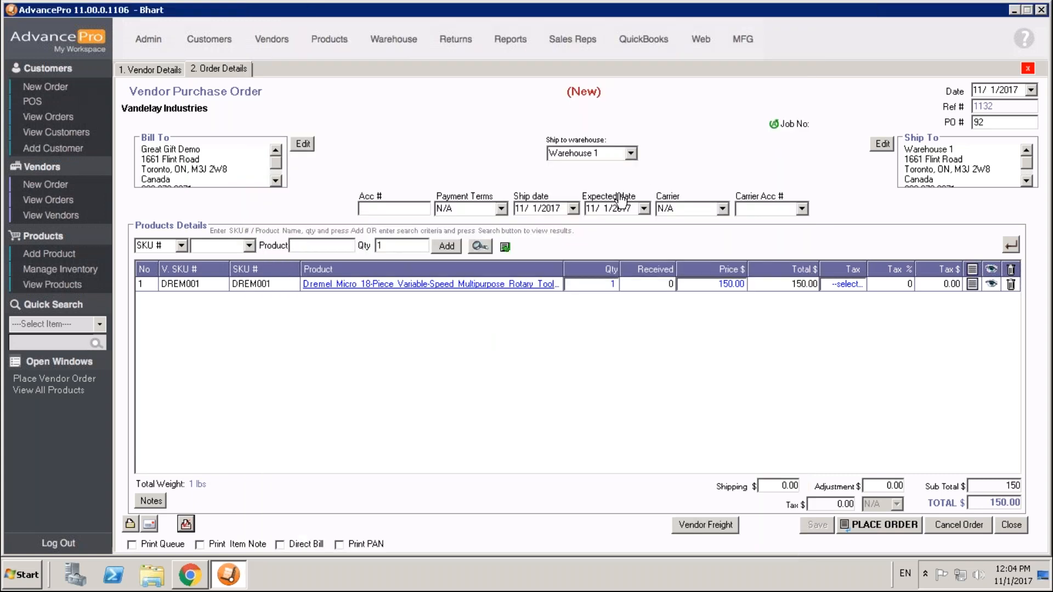
{"action": "left_click", "coordinate": [870, 527]}
{"action": "left_click", "coordinate": [575, 323]}
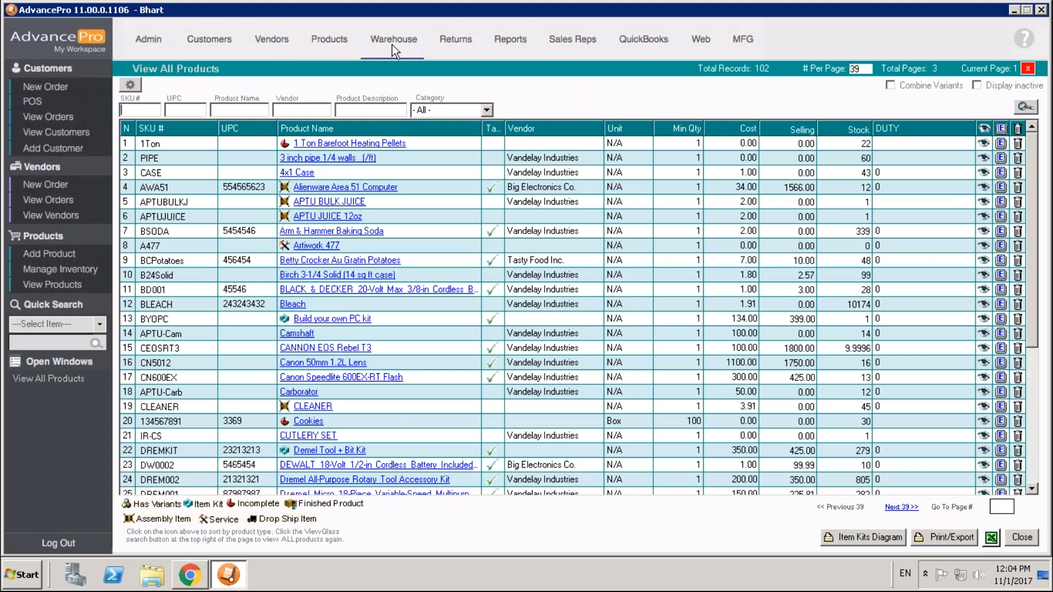
Open the Vandelay Industries order dated 11/1/2017 from the warehouse's orders to receive.
{"action": "left_click", "coordinate": [392, 45]}
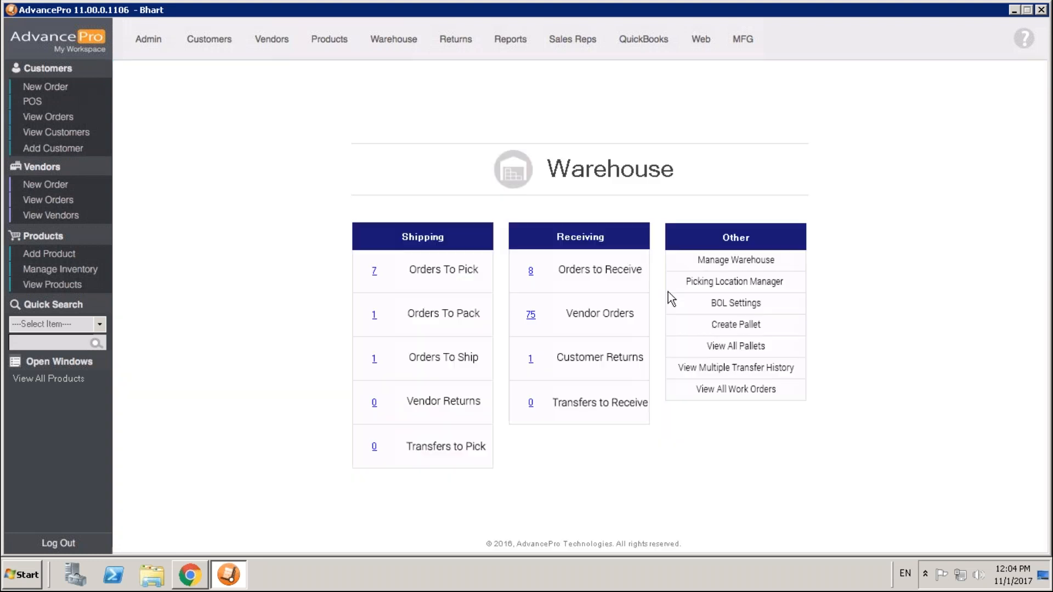
{"action": "left_click", "coordinate": [530, 270]}
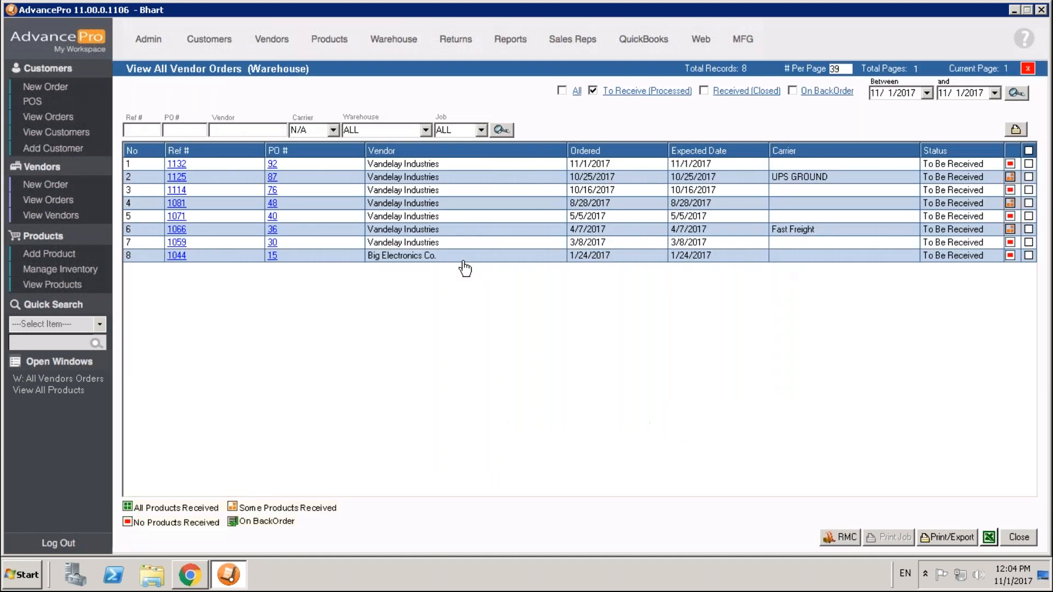
{"action": "left_click", "coordinate": [276, 165]}
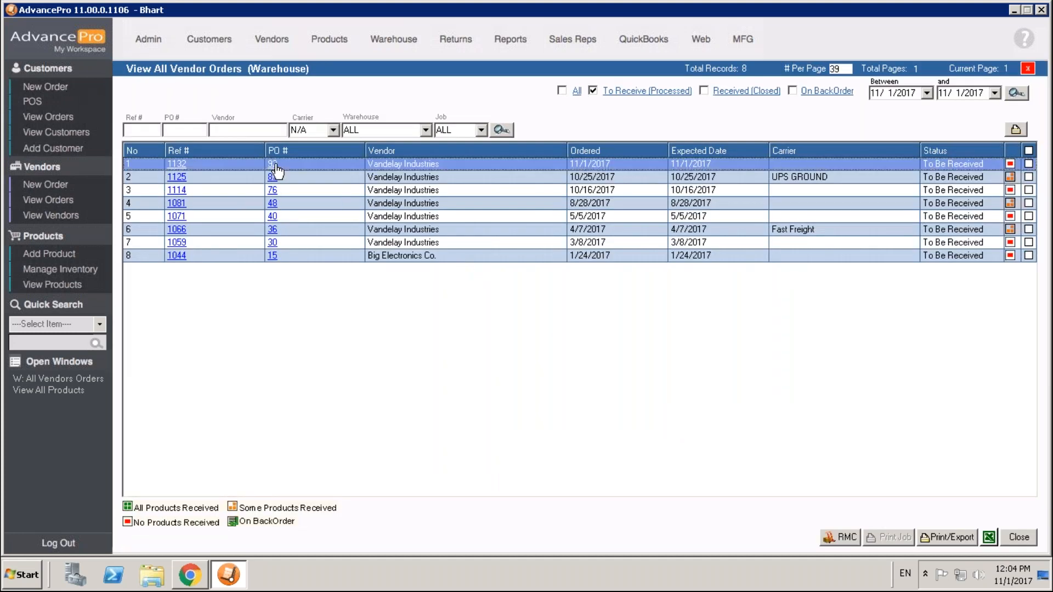
{"action": "left_click", "coordinate": [276, 166]}
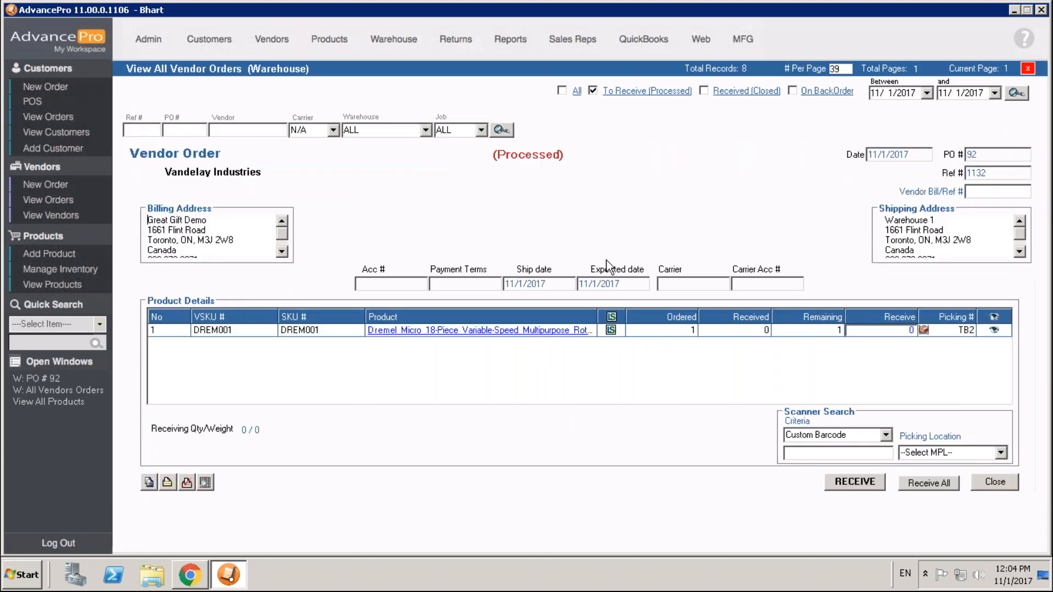
Set the receive quantity of DREM001 to 1 and review its picking location assignment.
{"action": "left_click", "coordinate": [900, 331]}
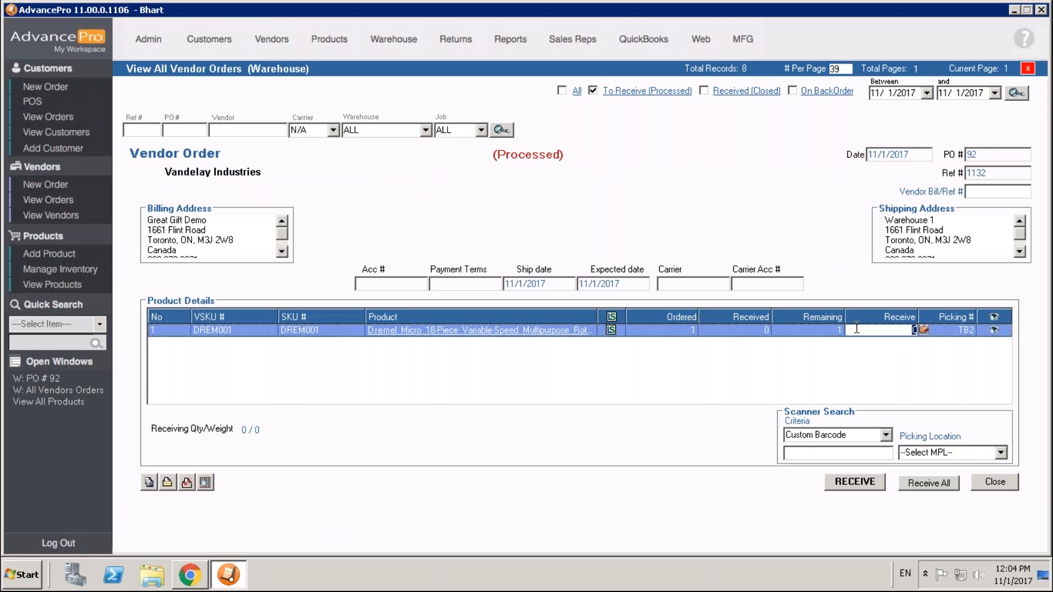
{"action": "type", "text": "1"}
{"action": "left_click", "coordinate": [950, 333]}
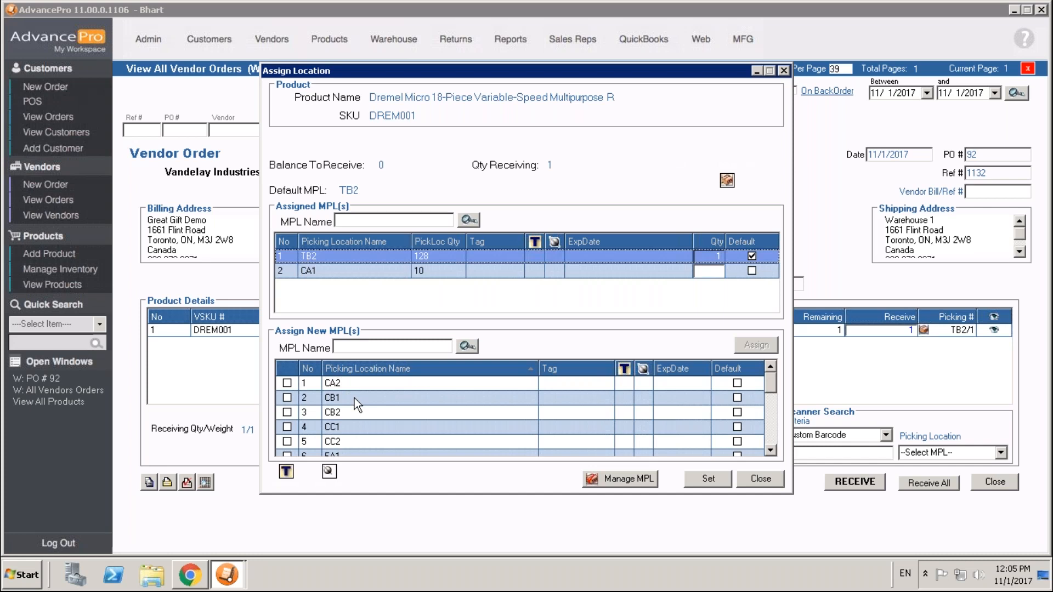
{"action": "left_click", "coordinate": [752, 477]}
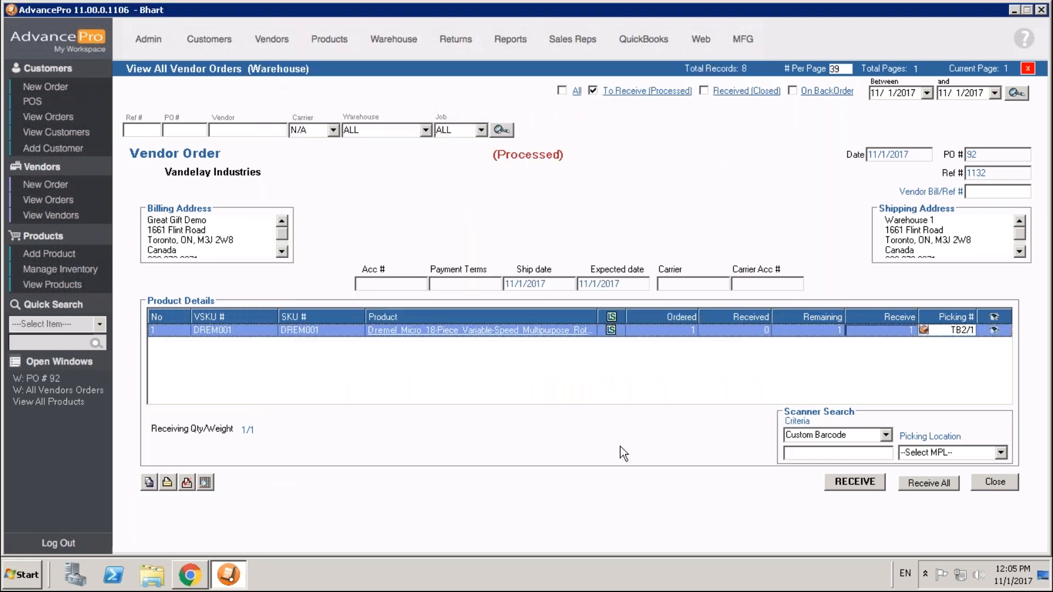
Create and apply serial number 2345 with expiry date 12/2/2017 for the DREM001 unit being received.
{"action": "left_click", "coordinate": [612, 331]}
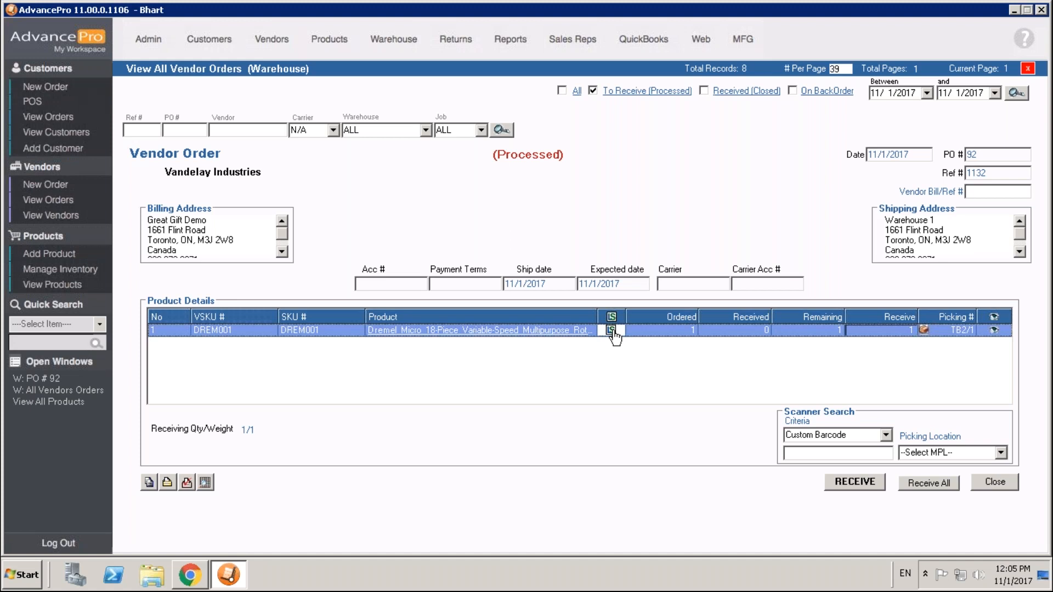
{"action": "left_click", "coordinate": [611, 331]}
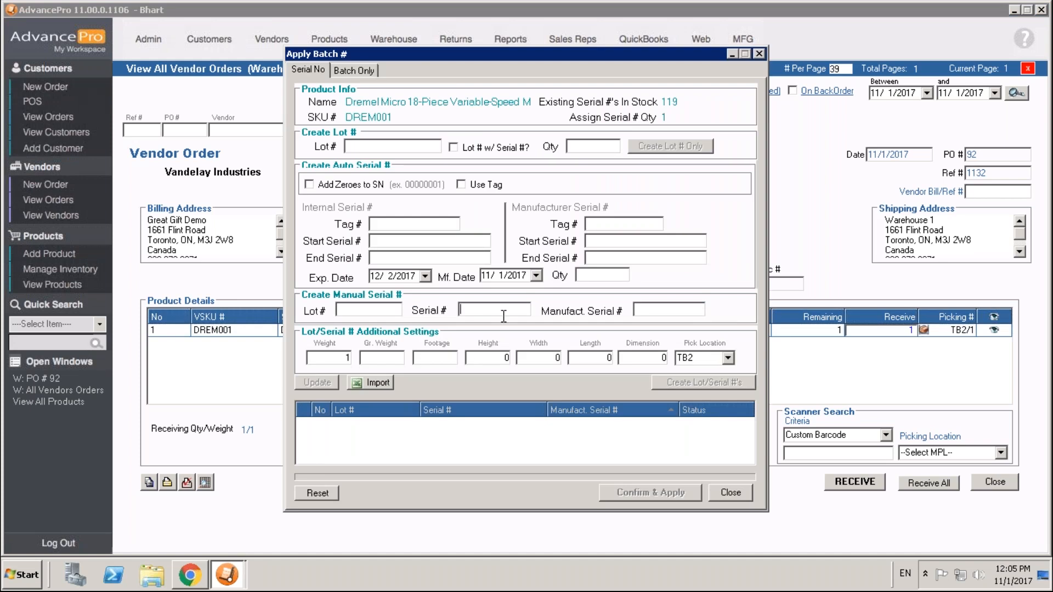
{"action": "type", "text": "2345"}
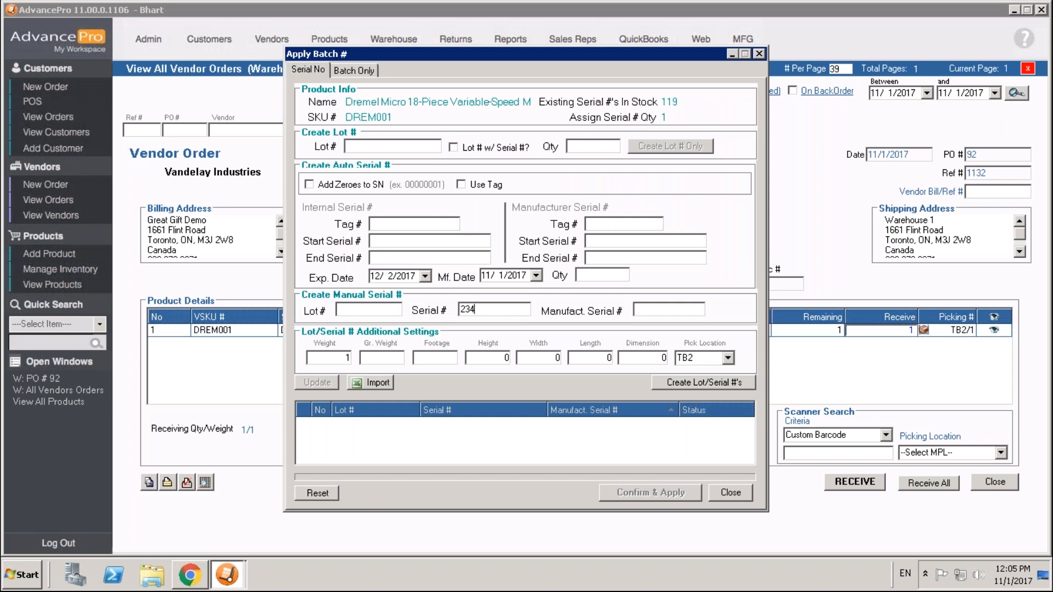
{"action": "left_click", "coordinate": [428, 276]}
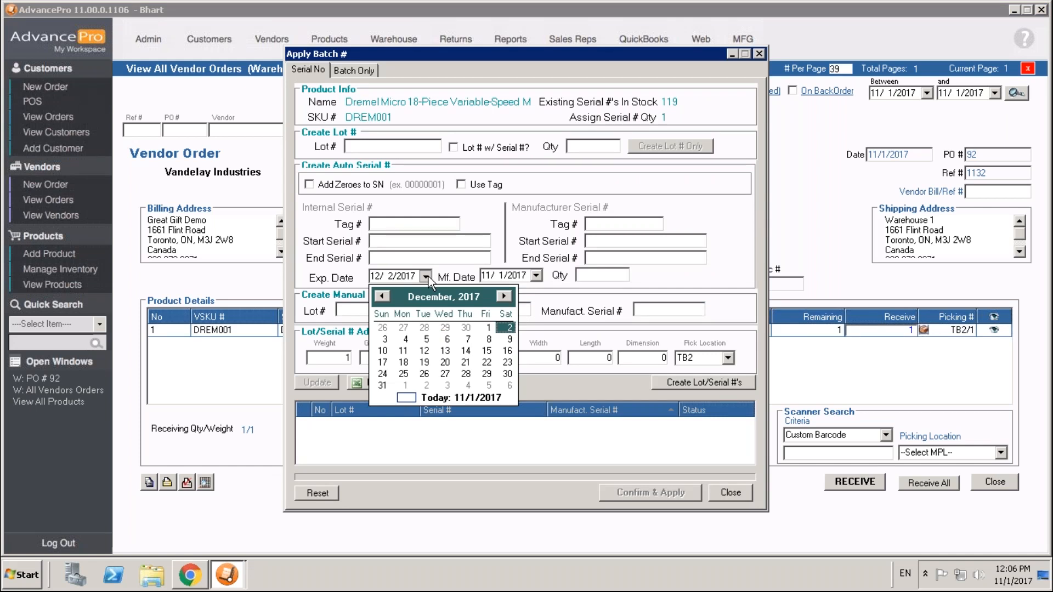
{"action": "left_click", "coordinate": [509, 328]}
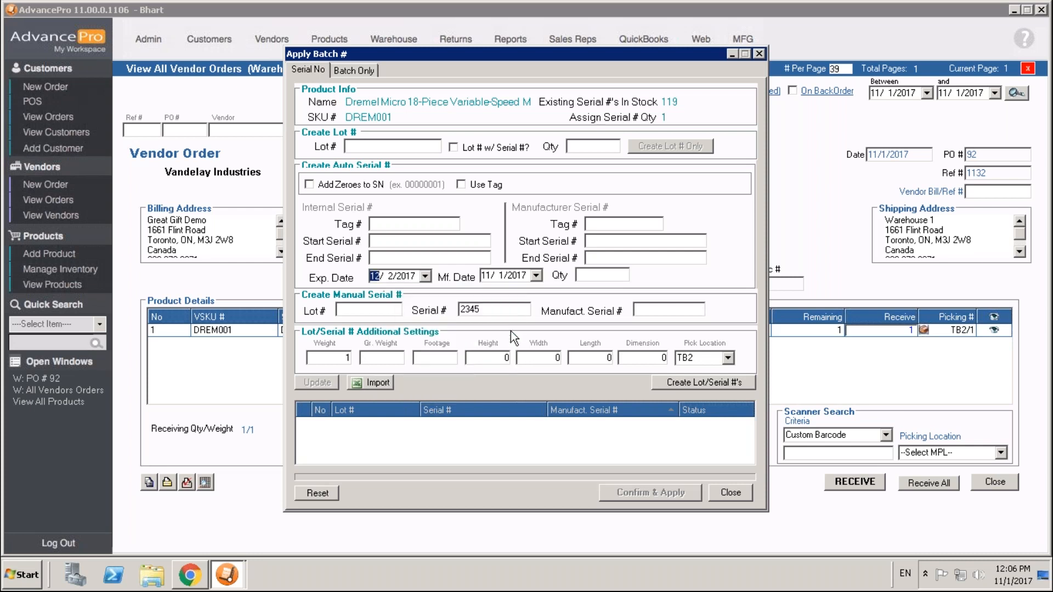
{"action": "left_click", "coordinate": [709, 384]}
{"action": "left_click", "coordinate": [670, 494]}
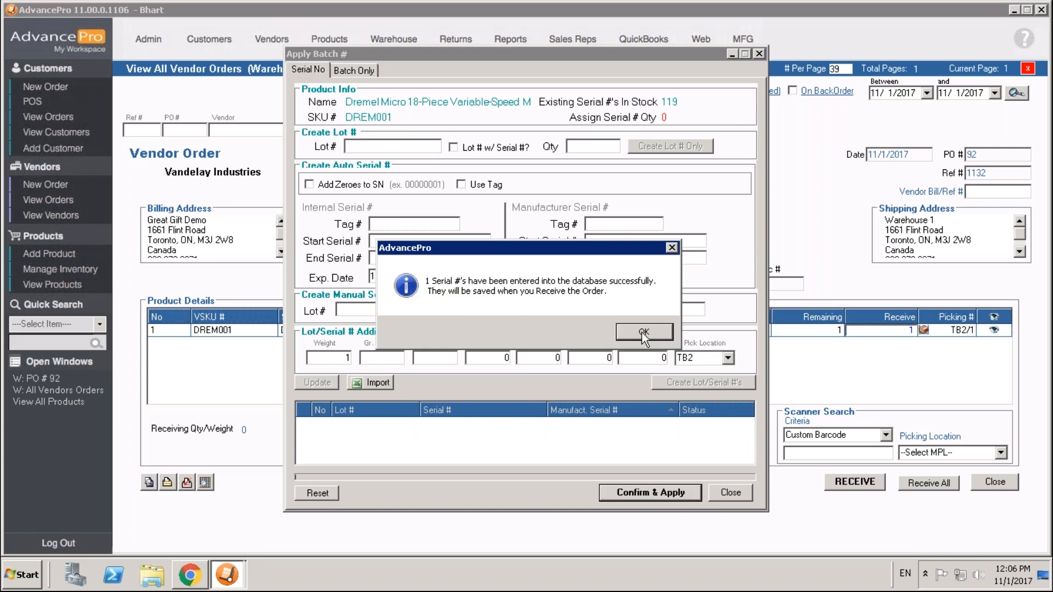
{"action": "left_click", "coordinate": [643, 334]}
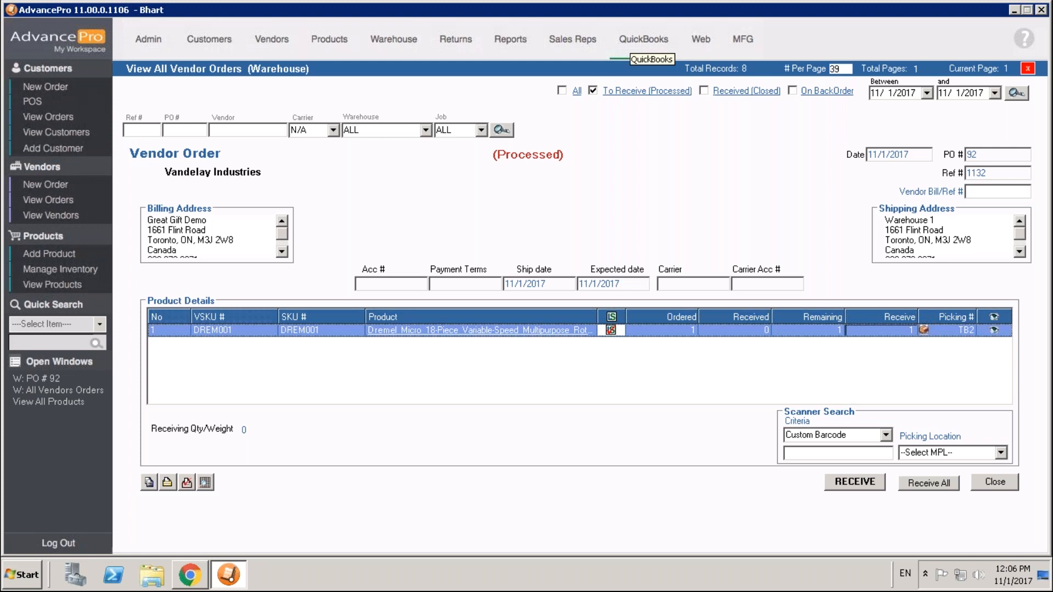
Enter 2323 as the vendor bill/reference number and receive the vendor order.
{"action": "left_click", "coordinate": [876, 482]}
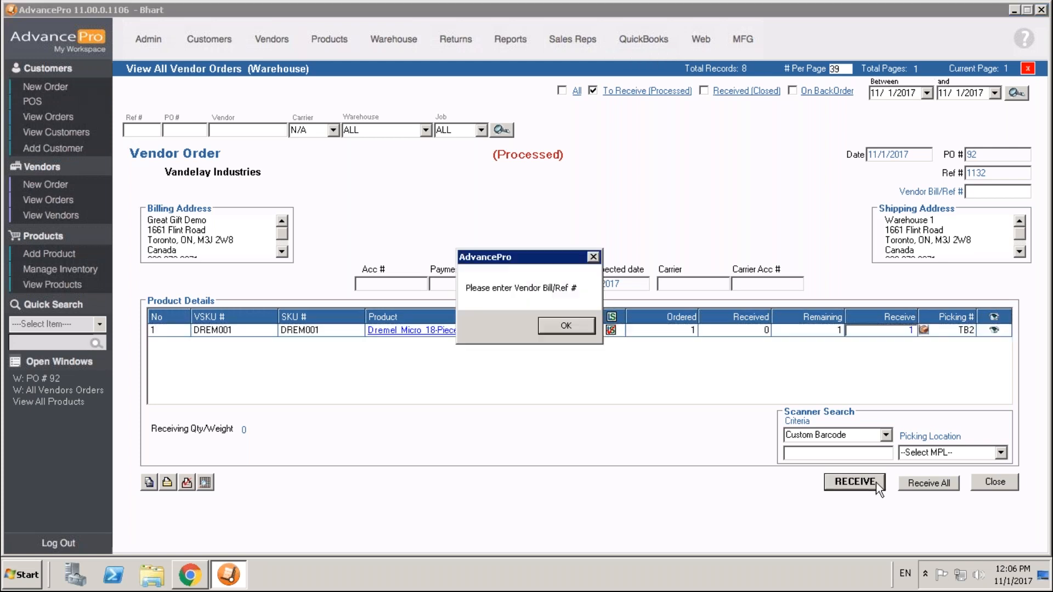
{"action": "key", "text": "Return"}
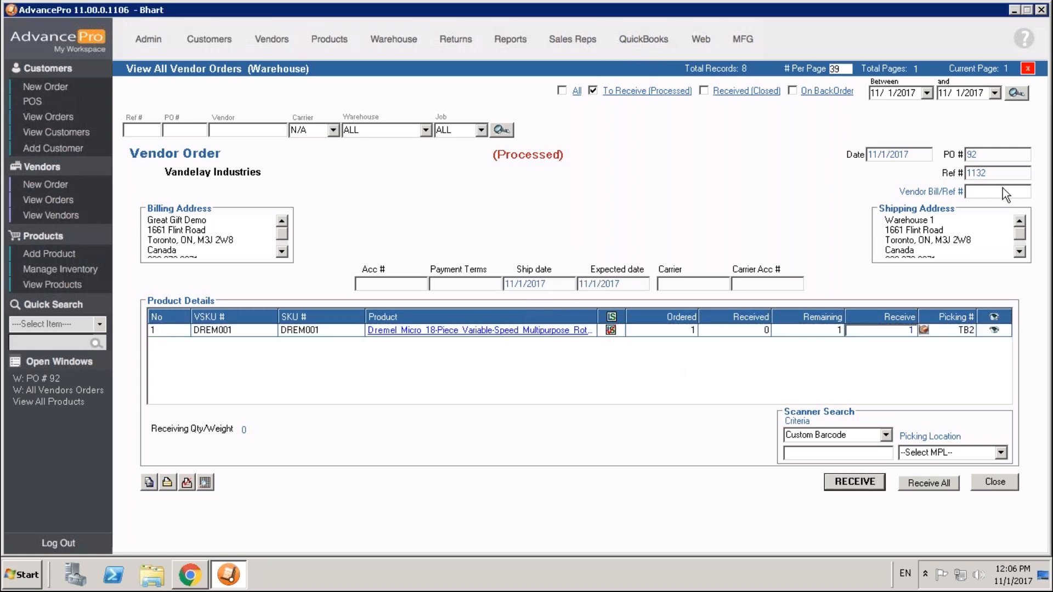
{"action": "type", "text": "2323"}
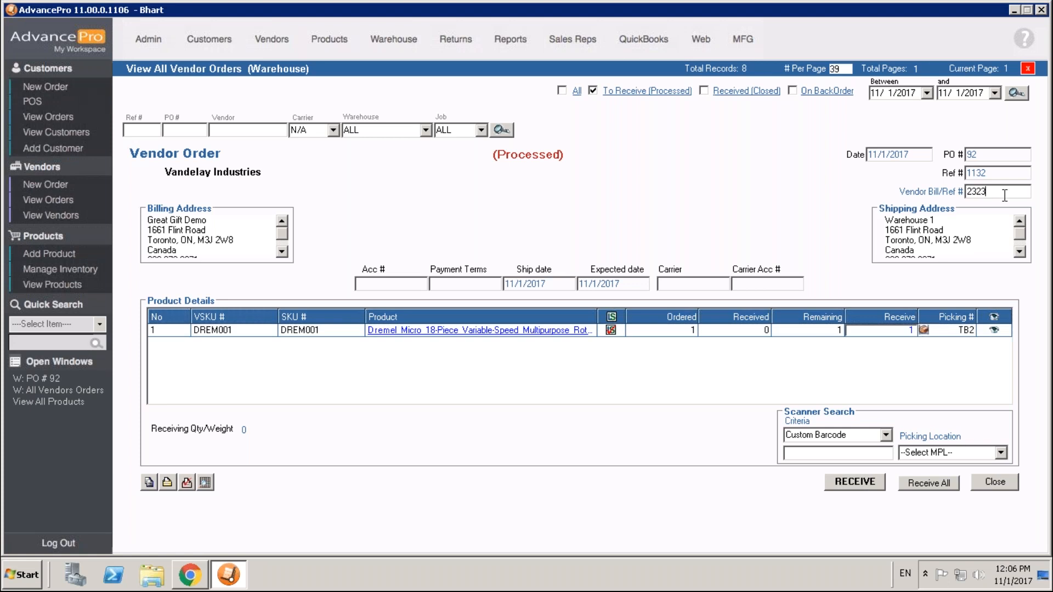
{"action": "left_click", "coordinate": [860, 483]}
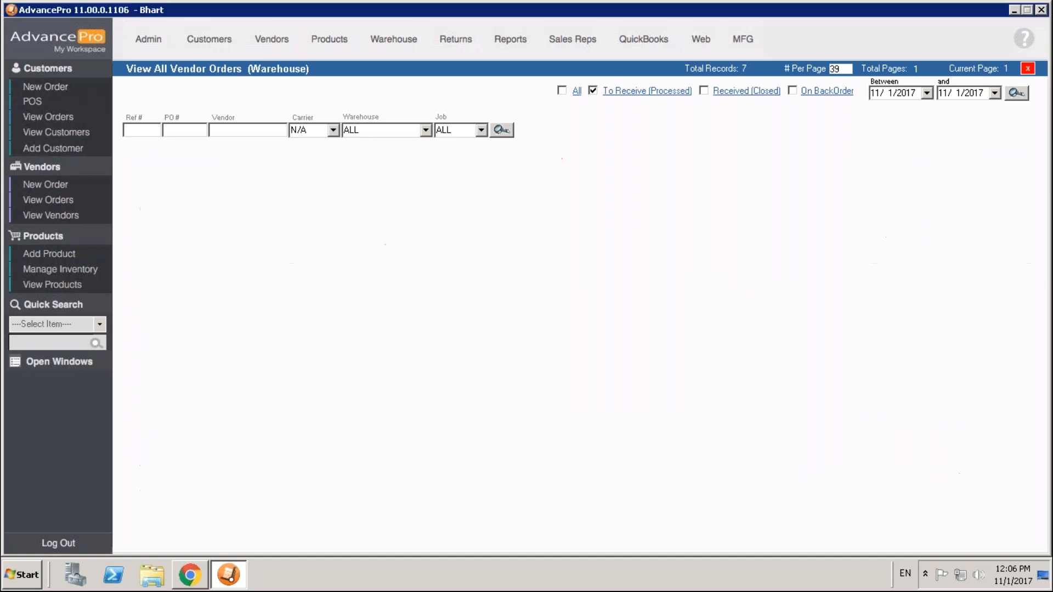
Open inventory management and filter the products to Warehouse 1 with SKUs containing "drem".
{"action": "left_click", "coordinate": [97, 278]}
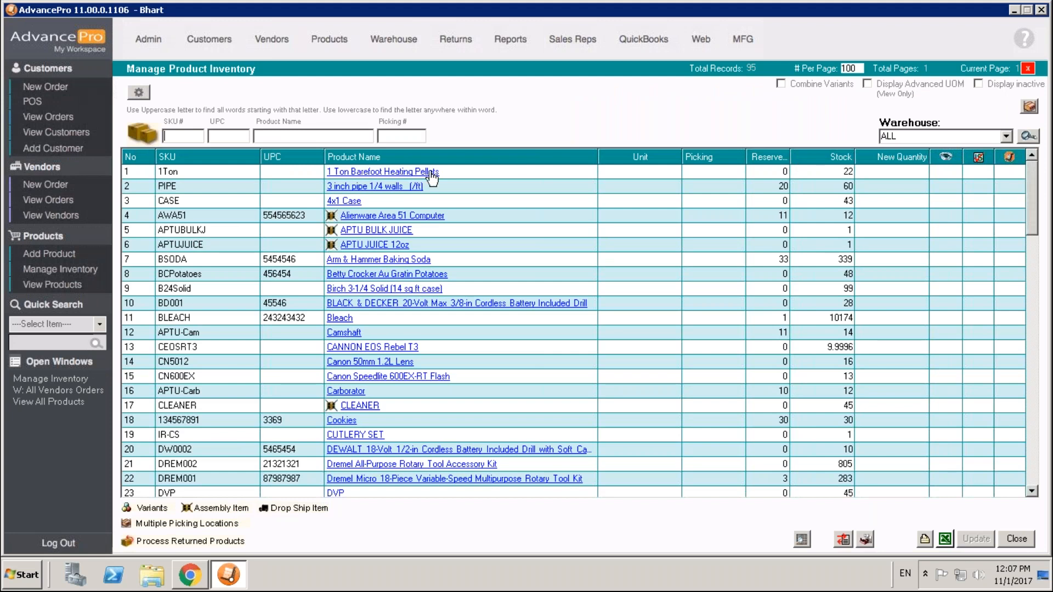
{"action": "left_click", "coordinate": [1006, 137]}
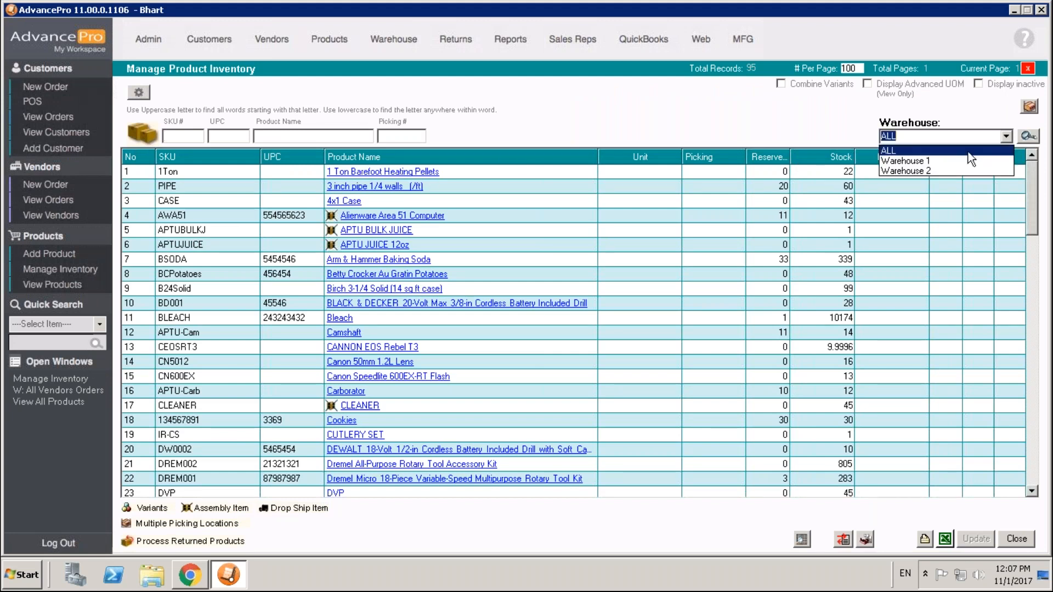
{"action": "left_click", "coordinate": [969, 161]}
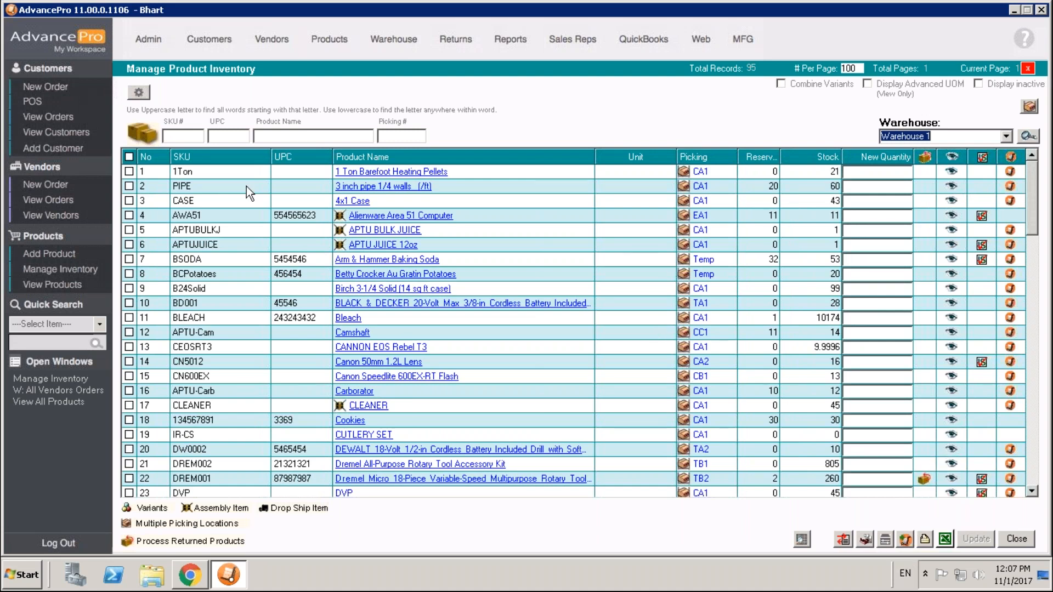
{"action": "left_click", "coordinate": [184, 136]}
{"action": "type", "text": "drem"}
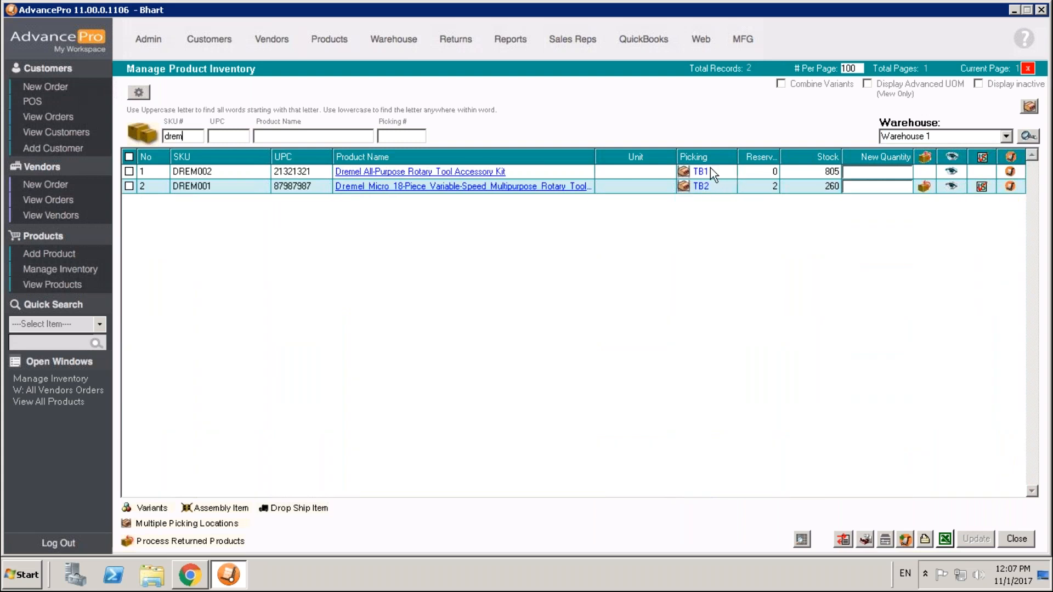
Set up a transfer of 1 unit of DREM002 from picking location TB1 to Temp, and close it without transferring.
{"action": "left_click", "coordinate": [708, 173]}
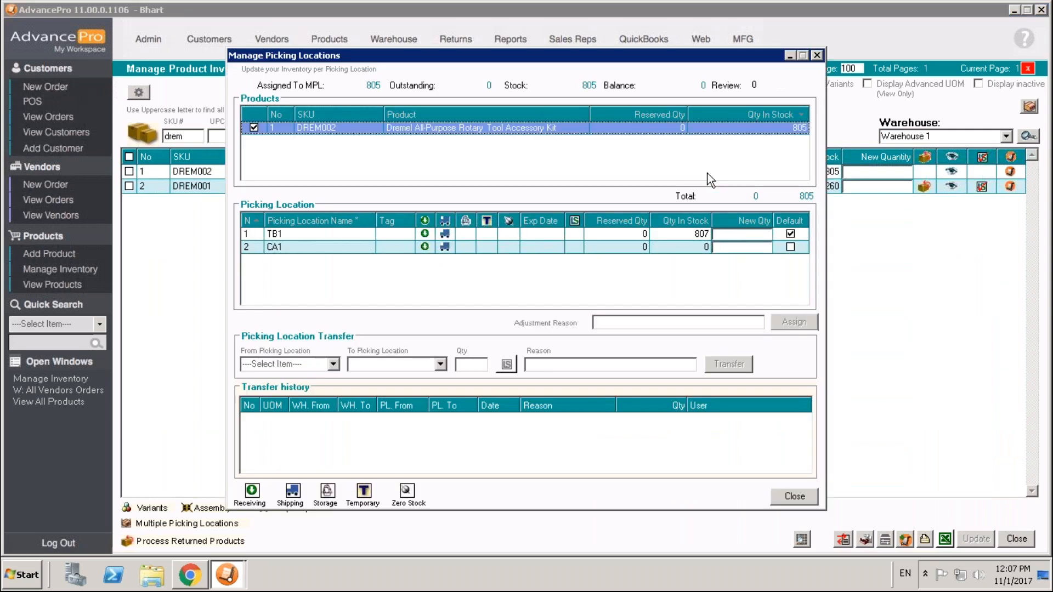
{"action": "left_click", "coordinate": [321, 370]}
{"action": "left_click", "coordinate": [297, 384]}
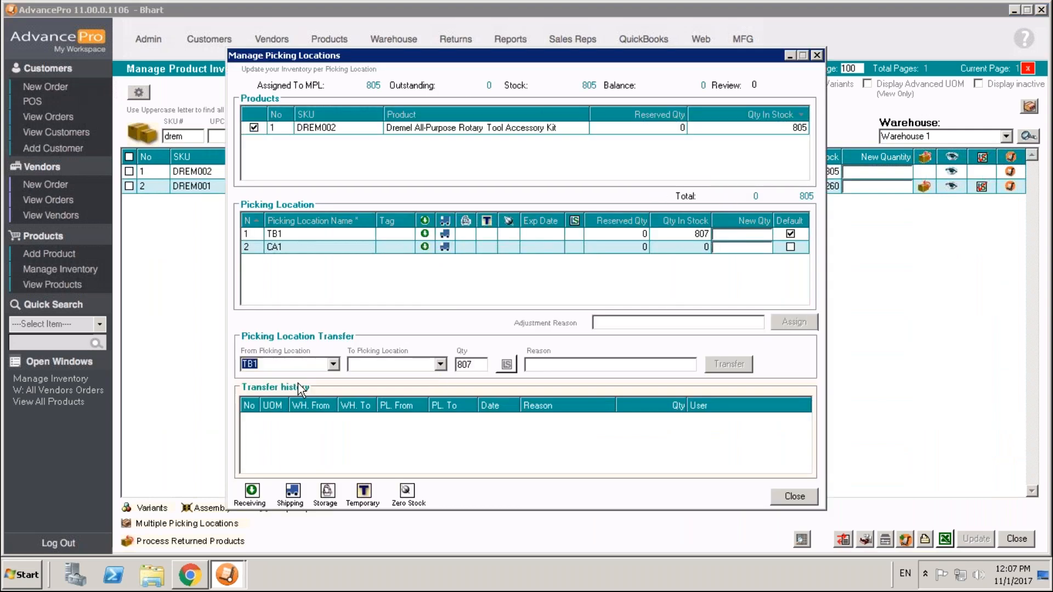
{"action": "left_click", "coordinate": [429, 367]}
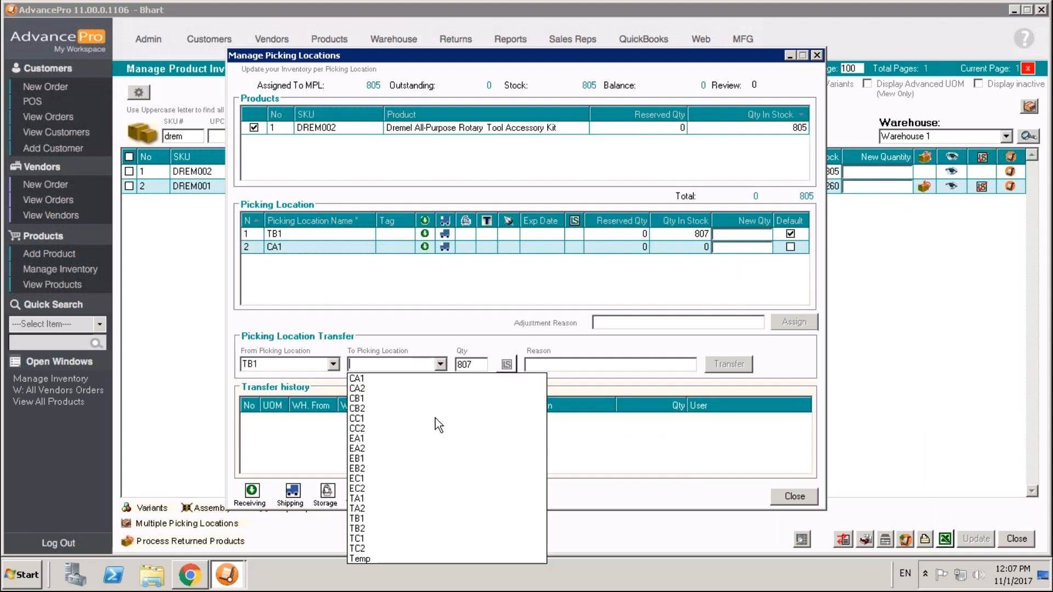
{"action": "left_click", "coordinate": [378, 558]}
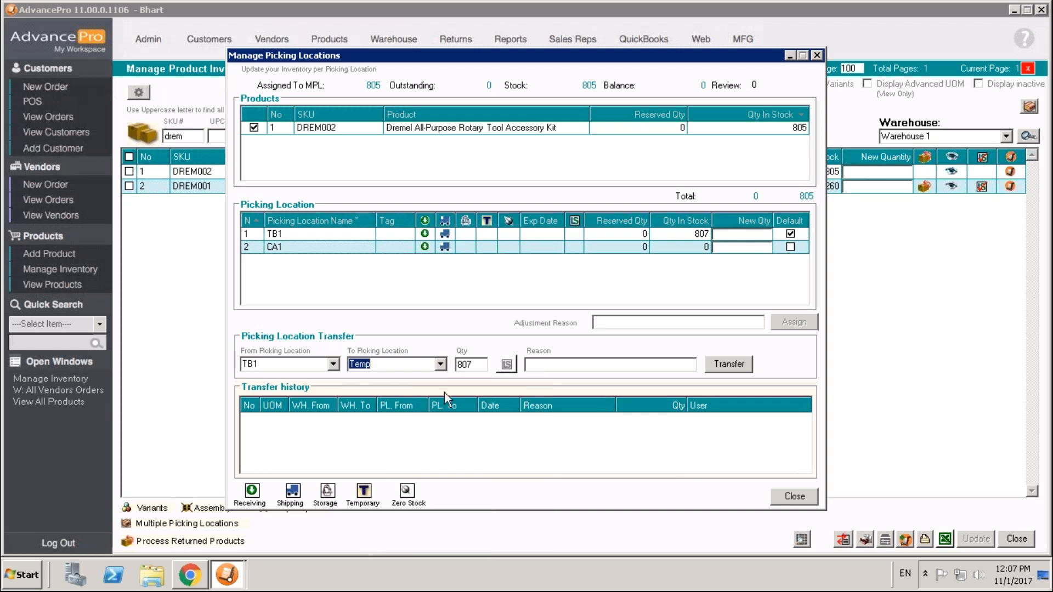
{"action": "left_click", "coordinate": [483, 367]}
{"action": "type", "text": "1"}
{"action": "left_click", "coordinate": [541, 369]}
{"action": "left_click", "coordinate": [791, 497]}
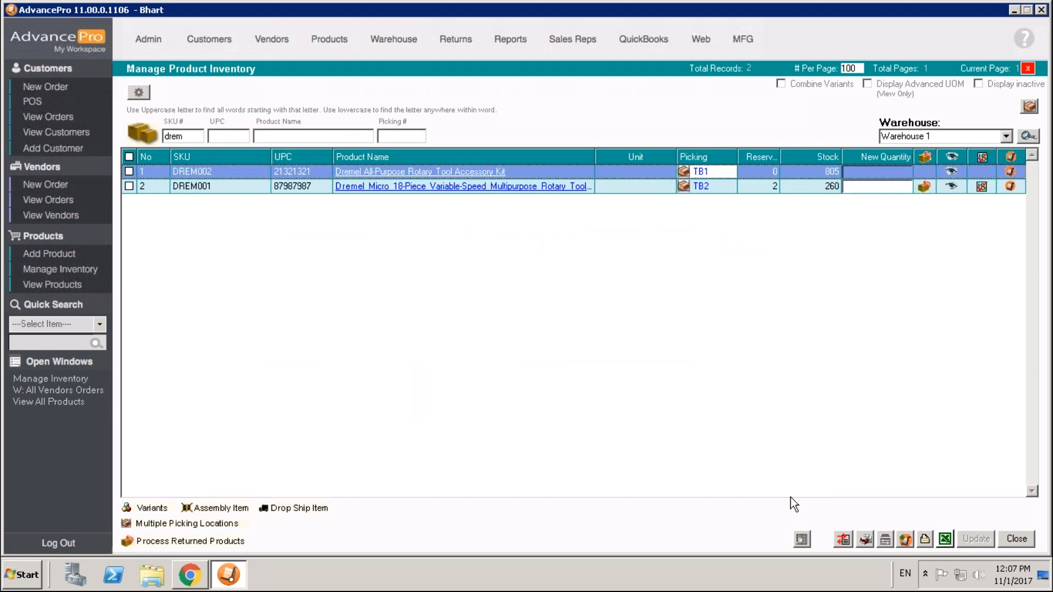
Start an inventory adjustment for Warehouse 1 and add DREM001 with quantity 1.
{"action": "left_click", "coordinate": [886, 541]}
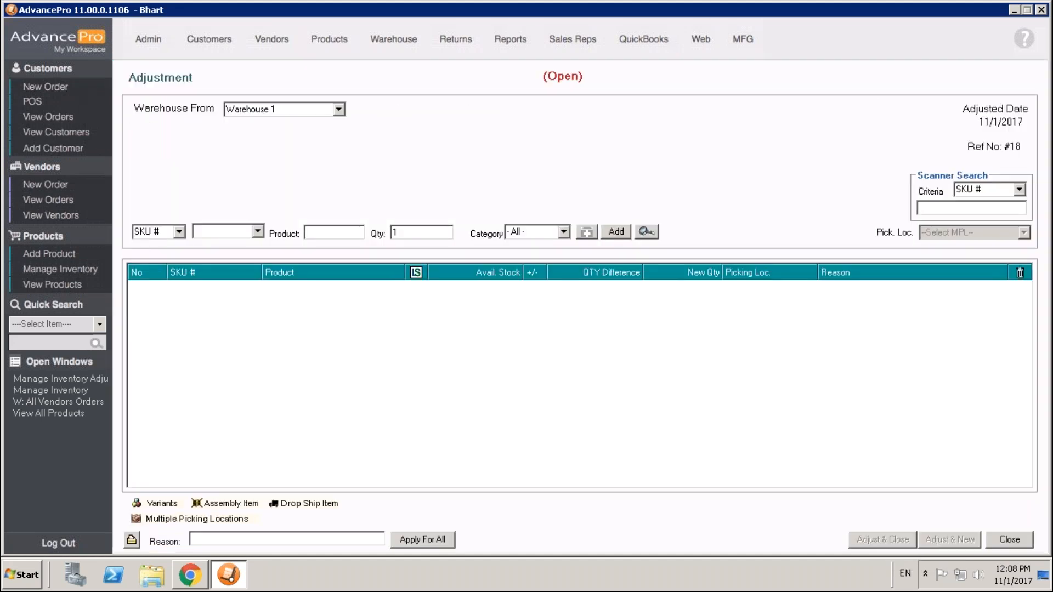
{"action": "left_click", "coordinate": [257, 232]}
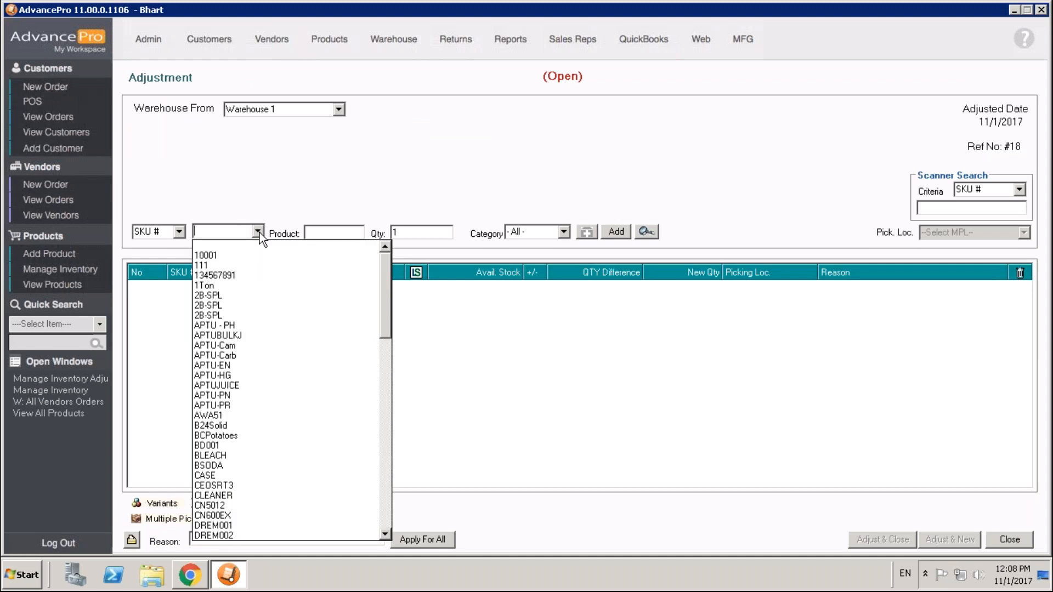
{"action": "type", "text": "dre"}
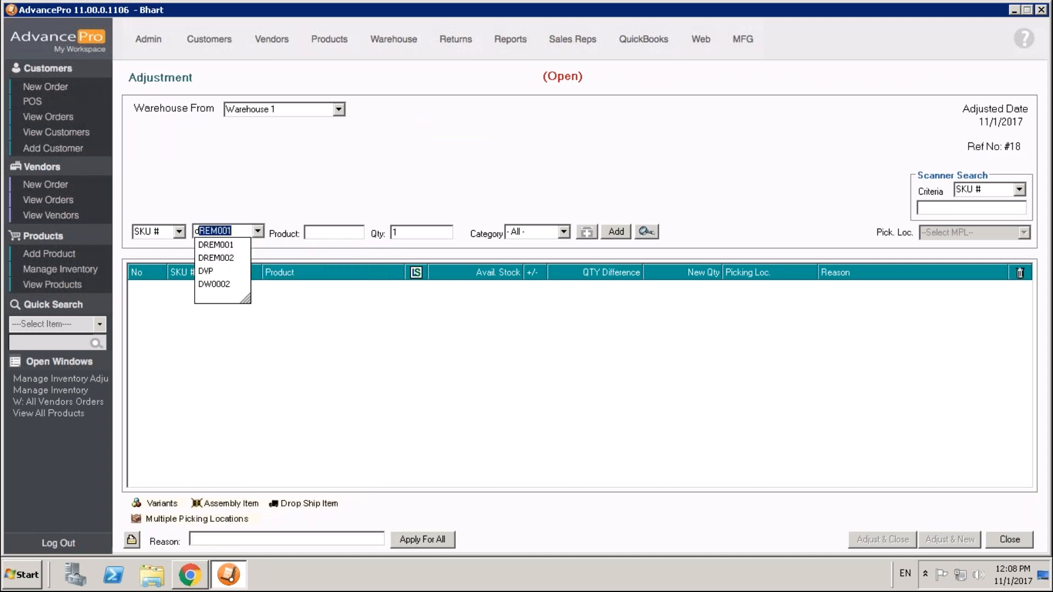
{"action": "type", "text": "m"}
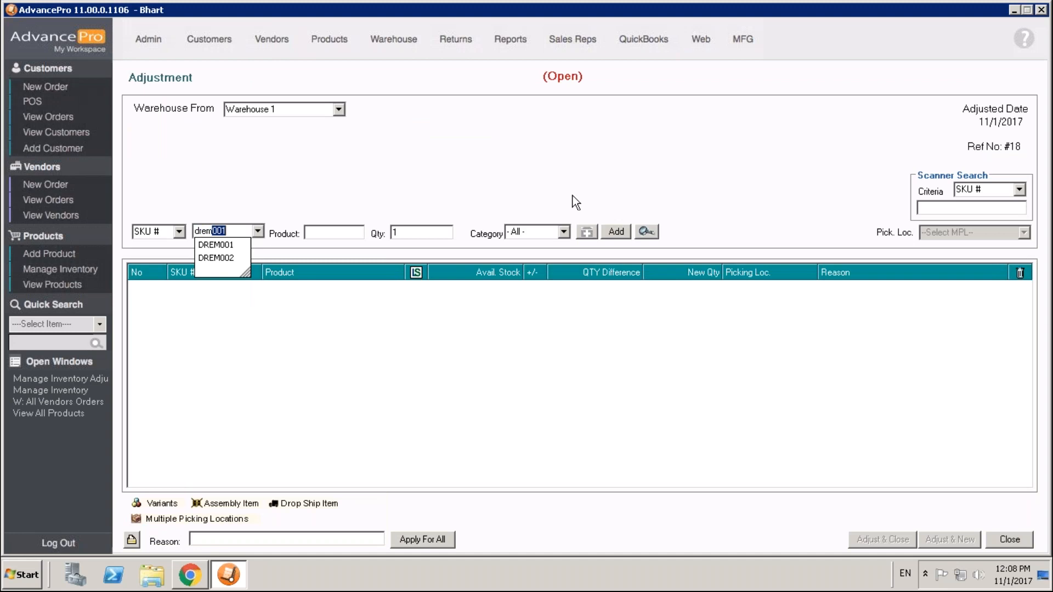
{"action": "key", "text": "Return"}
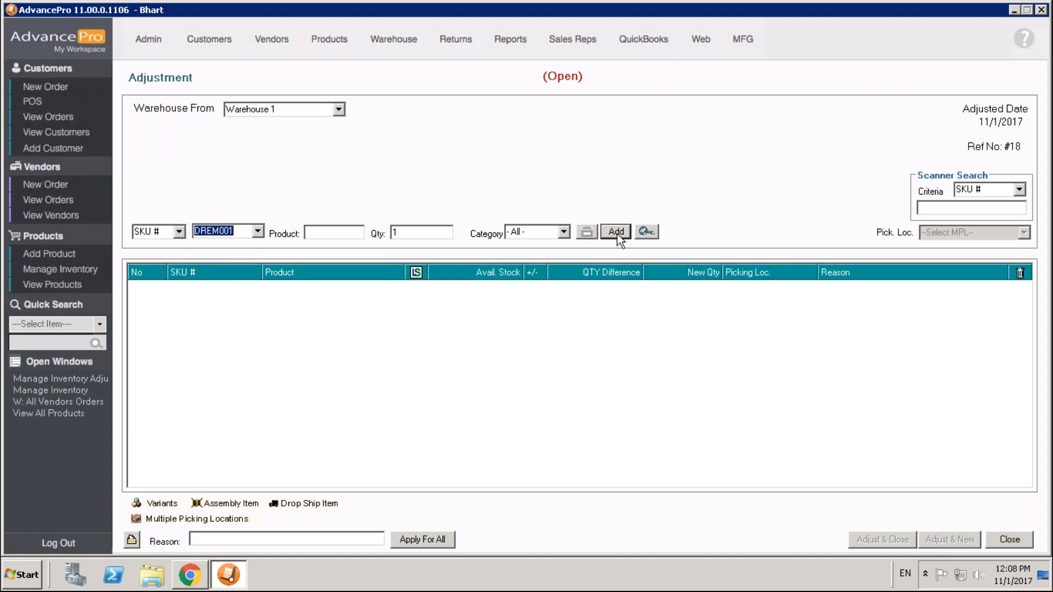
{"action": "left_click", "coordinate": [617, 233]}
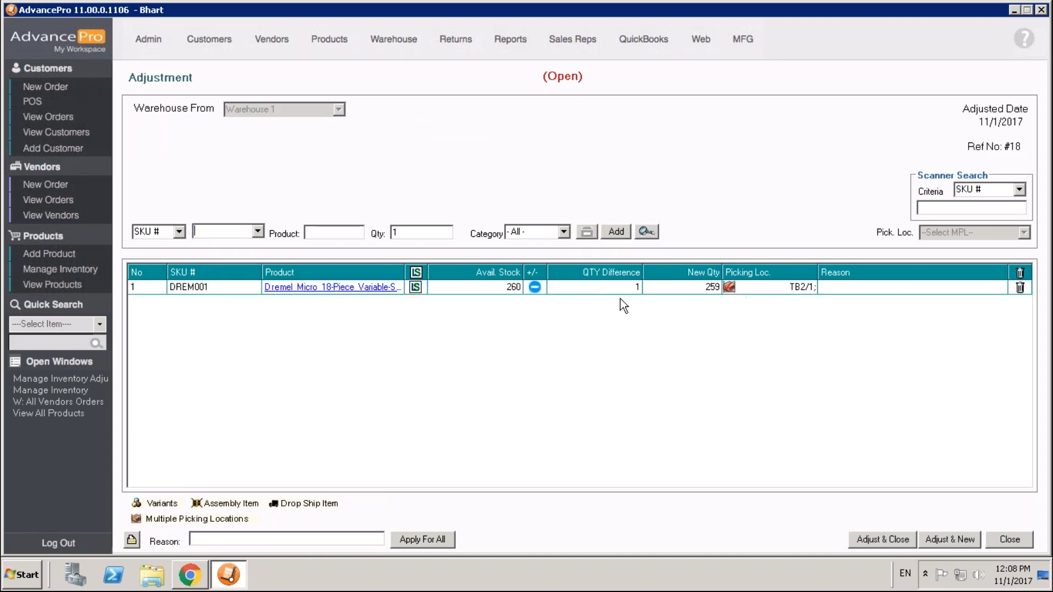
Review the picking location allocation of the DREM001 adjustment line.
{"action": "double_click", "coordinate": [785, 291]}
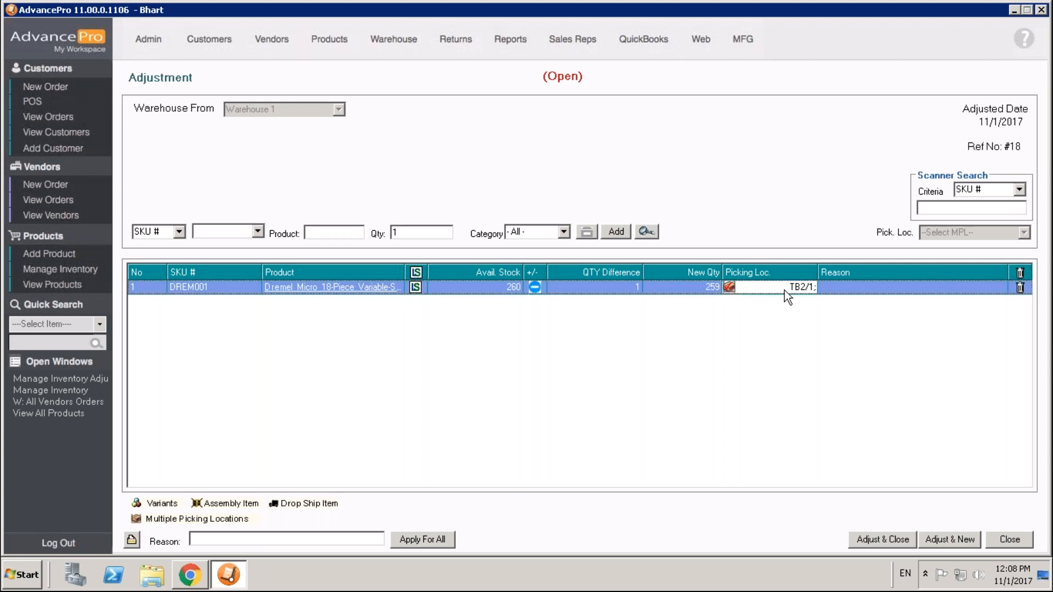
{"action": "left_click", "coordinate": [630, 329]}
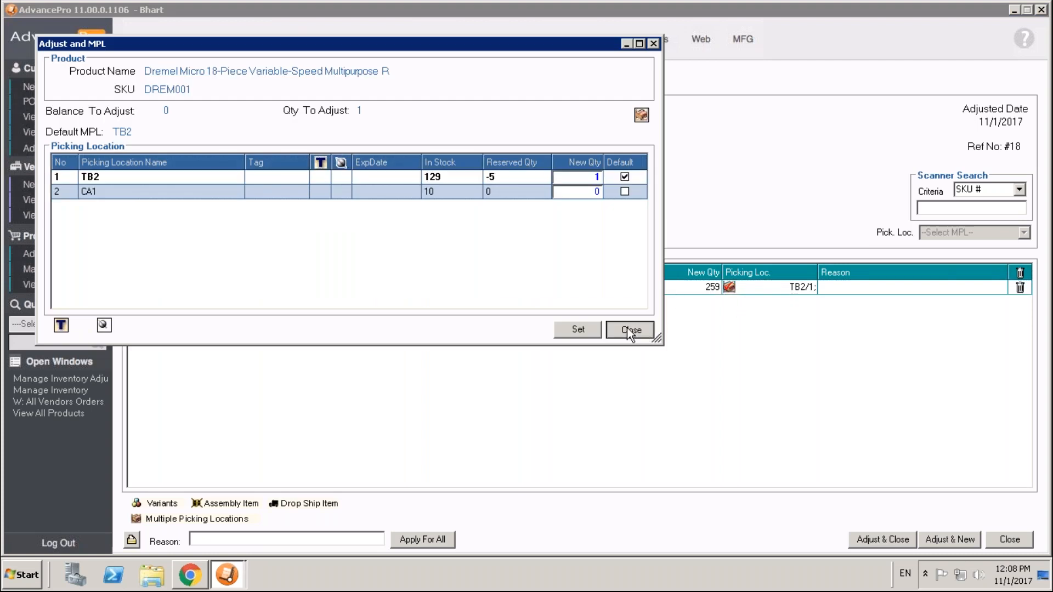
{"action": "left_click", "coordinate": [573, 338]}
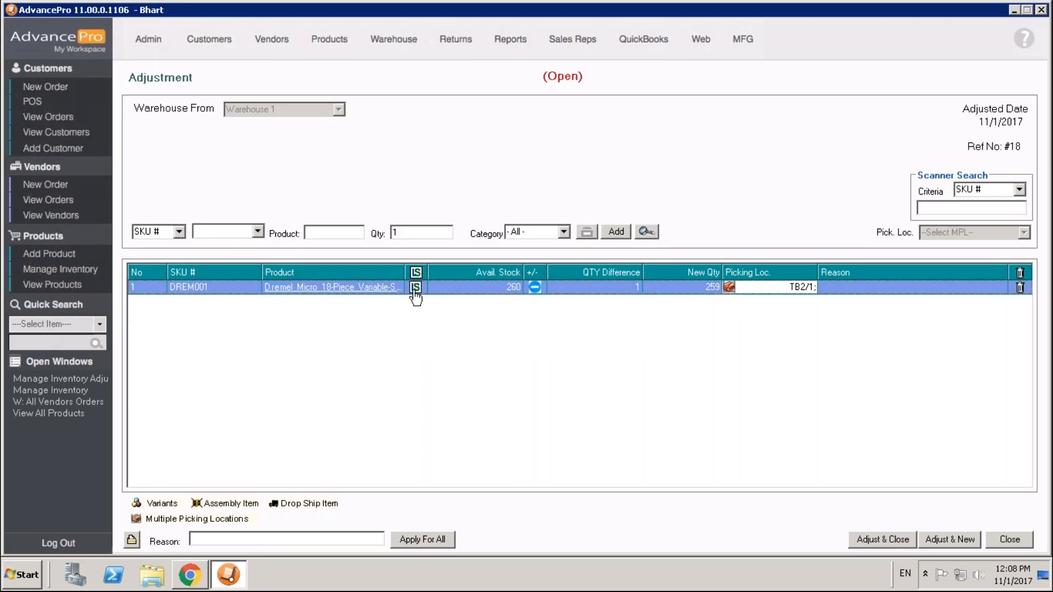
Assign the DREM001 unit with lot number 123456, expiring 12/1/2017, to the adjustment line.
{"action": "left_click", "coordinate": [415, 288]}
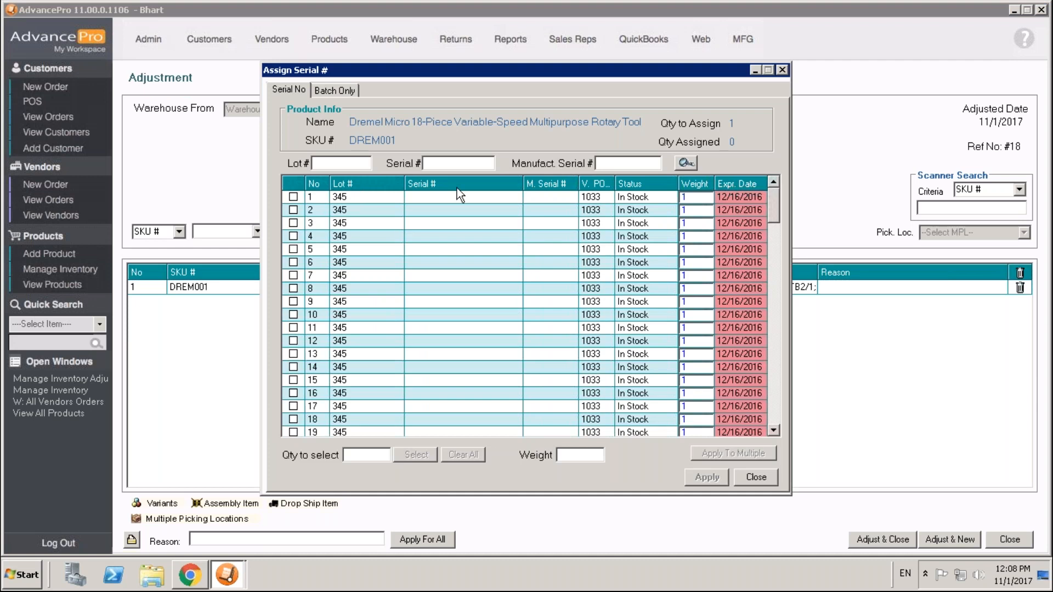
{"action": "left_click_drag", "start_coordinate": [775, 225], "coordinate": [771, 428]}
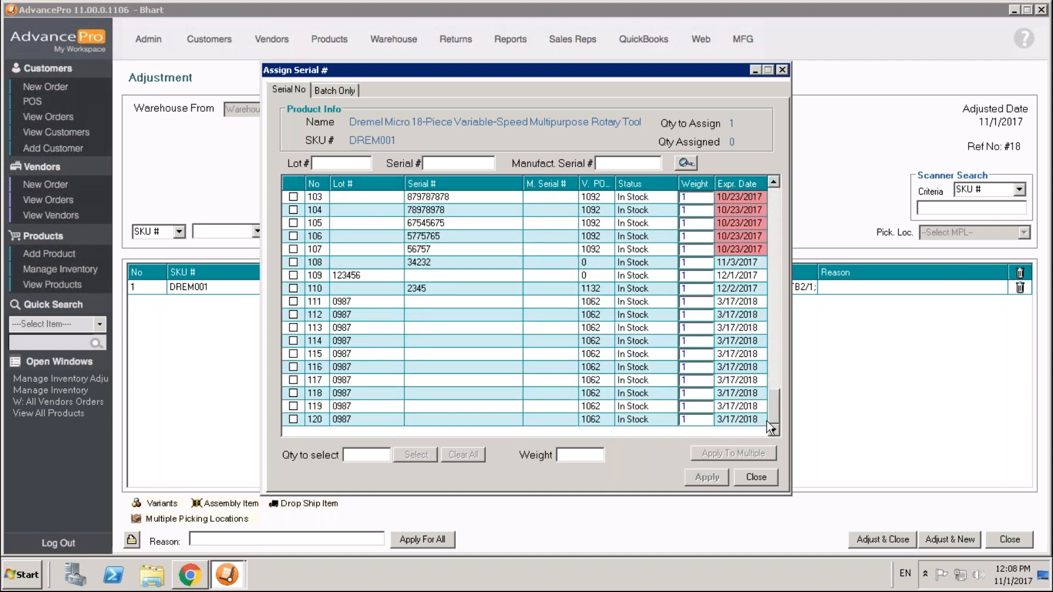
{"action": "left_click", "coordinate": [294, 275]}
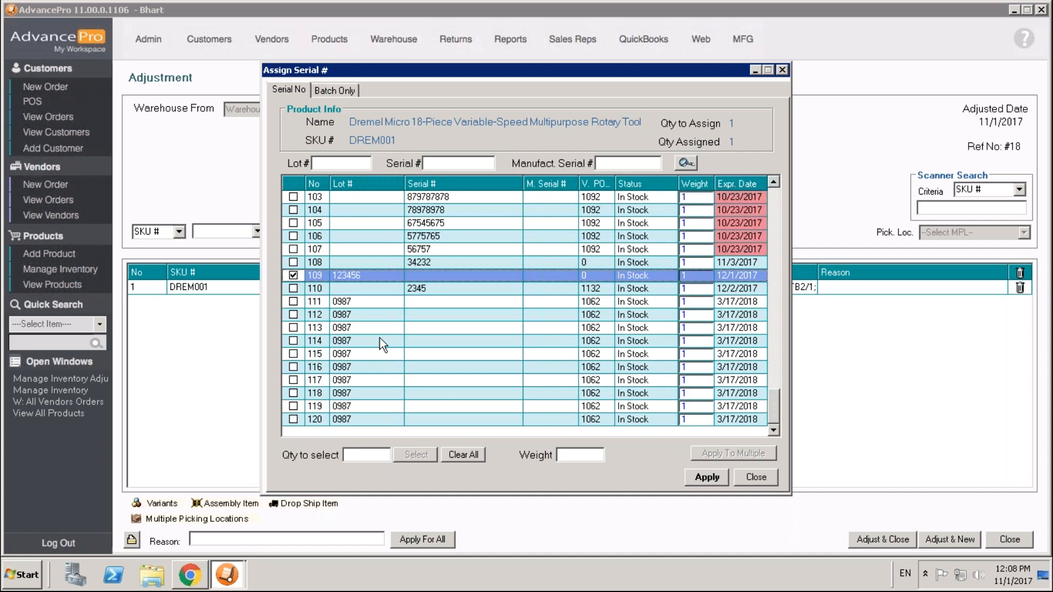
{"action": "left_click", "coordinate": [709, 477]}
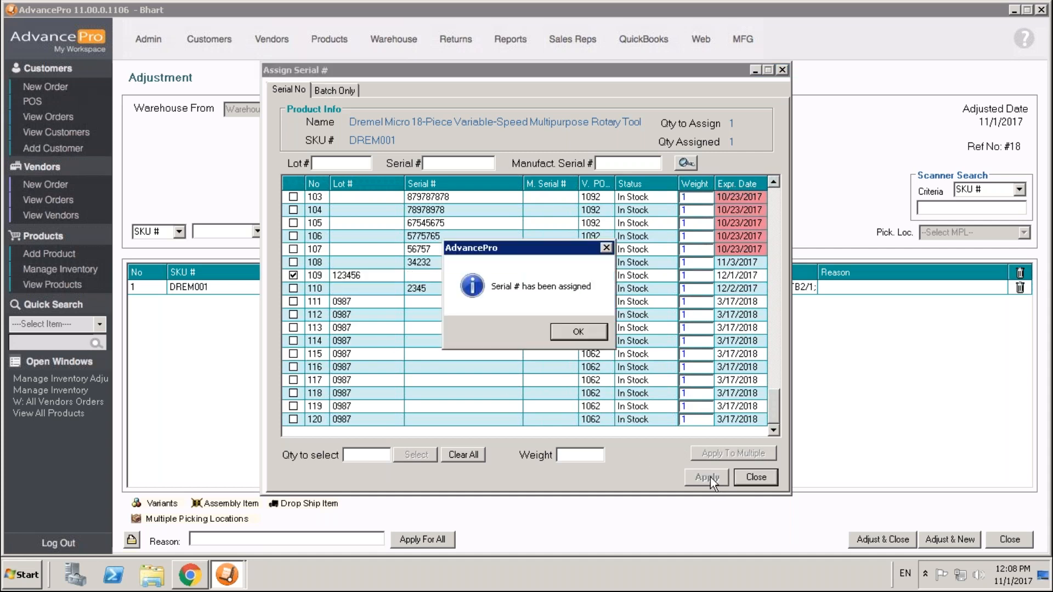
{"action": "left_click", "coordinate": [564, 334]}
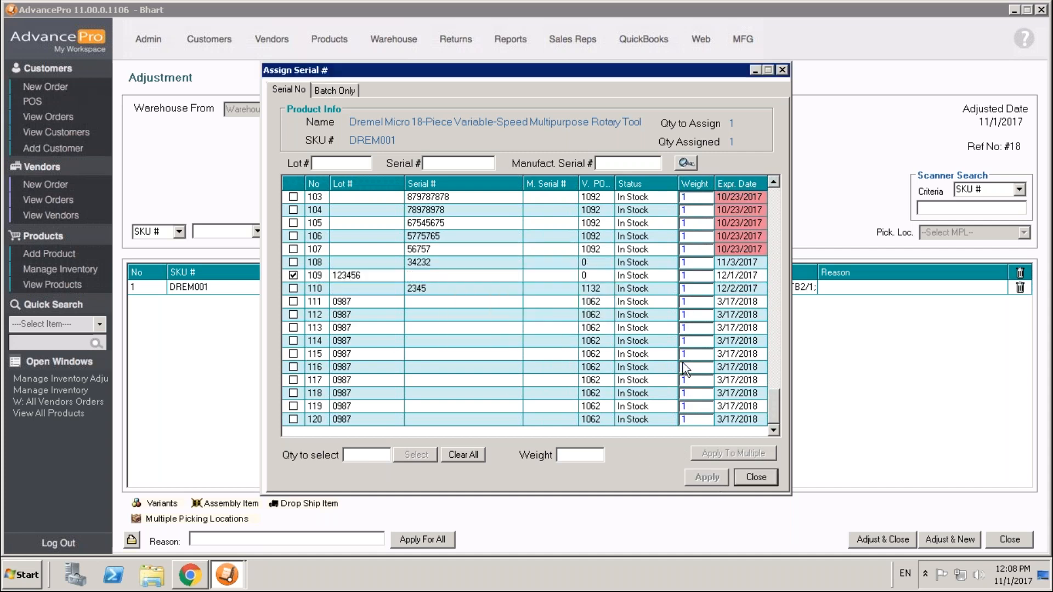
{"action": "left_click", "coordinate": [757, 478]}
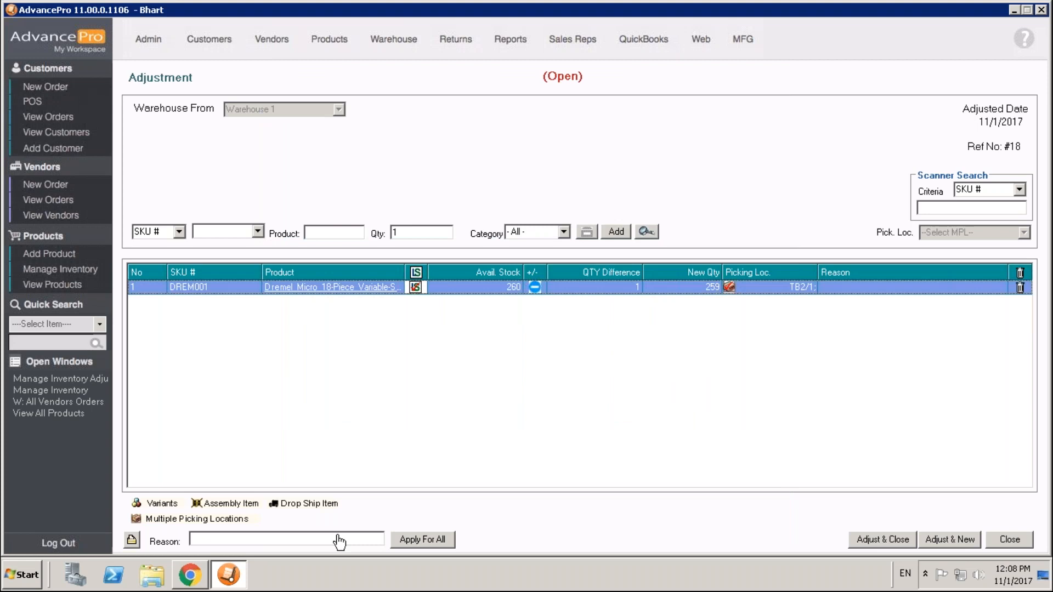
Enter "damaged" as the reason for the DREM001 adjustment, and post and close the adjustment.
{"action": "left_click", "coordinate": [864, 287]}
{"action": "type", "text": "damaged"}
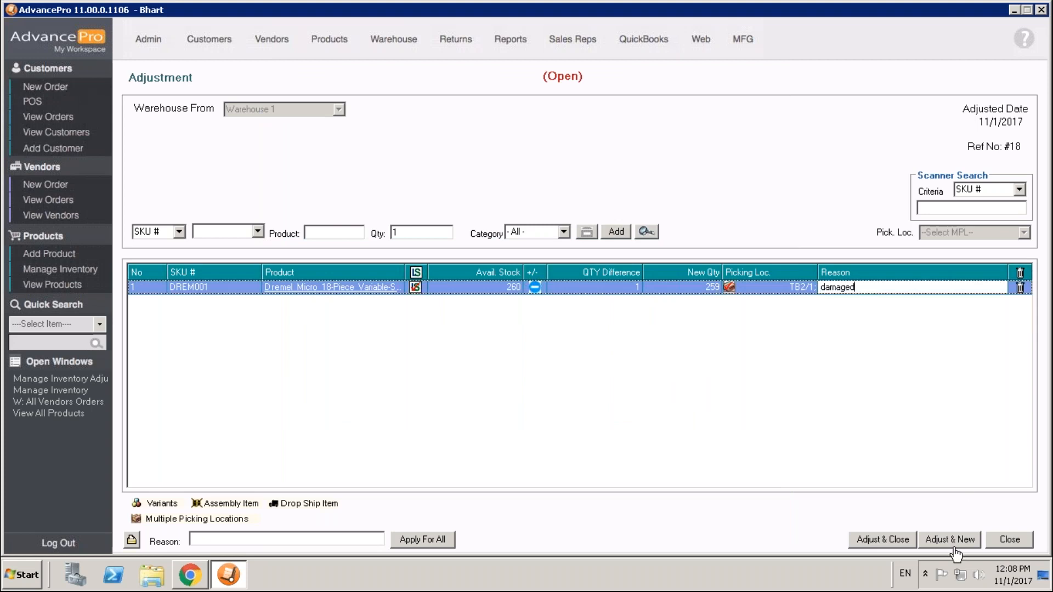
{"action": "left_click", "coordinate": [879, 541]}
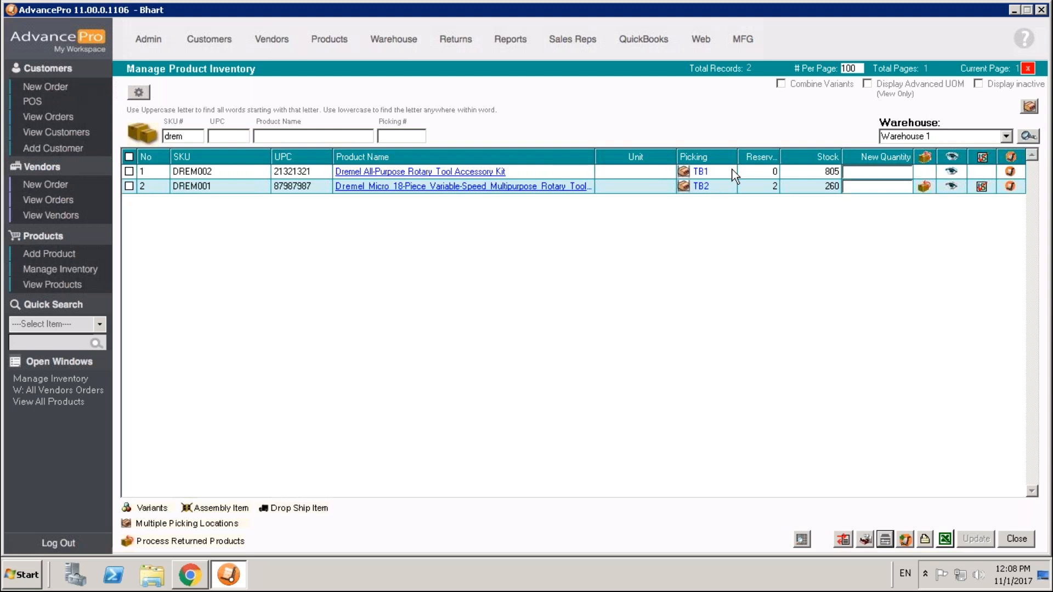
Start a new vendor order for Vandelay Industries with Warehouse 1 as the ship-to warehouse.
{"action": "left_click", "coordinate": [66, 186]}
{"action": "left_click", "coordinate": [709, 202]}
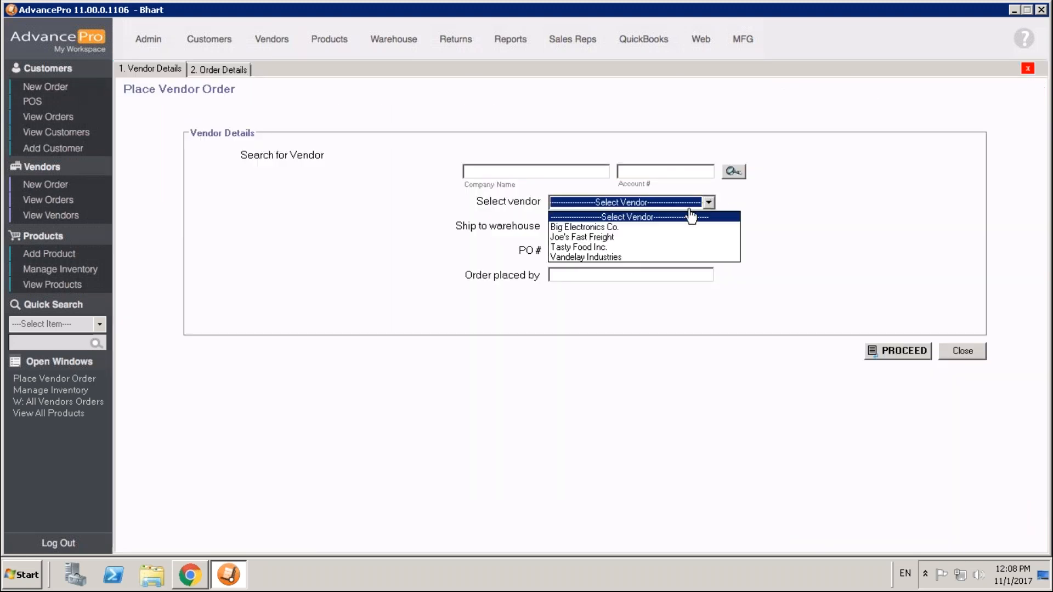
{"action": "left_click", "coordinate": [625, 257]}
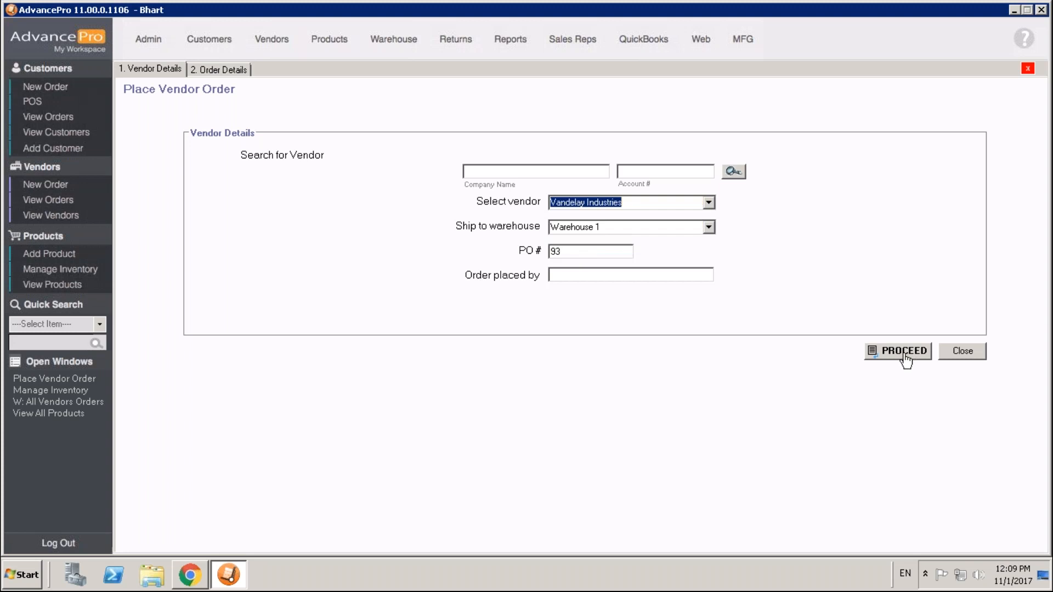
{"action": "left_click", "coordinate": [904, 354]}
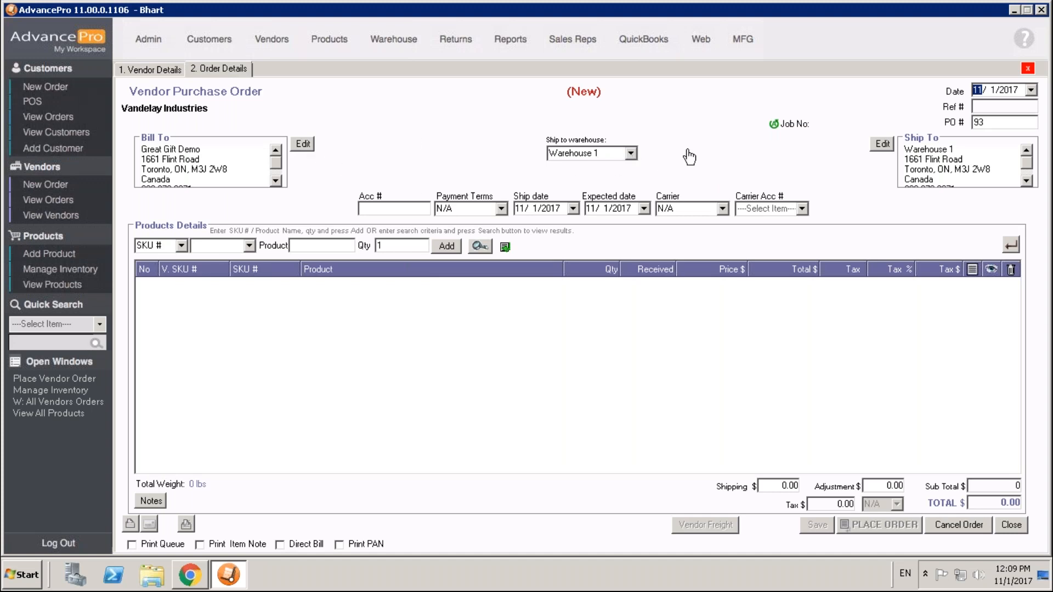
{"action": "left_click", "coordinate": [632, 154]}
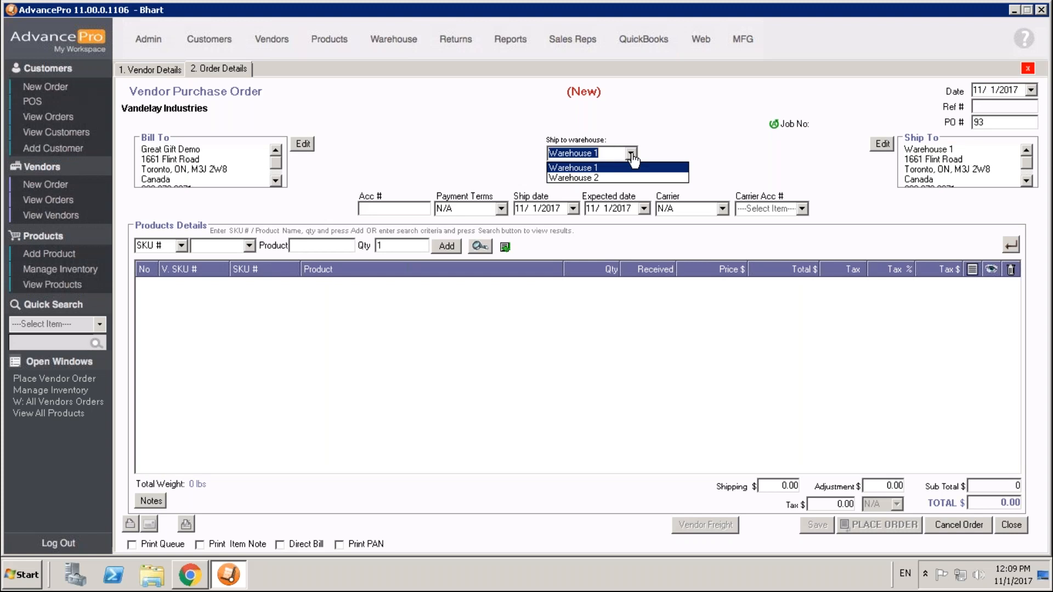
{"action": "left_click", "coordinate": [599, 170]}
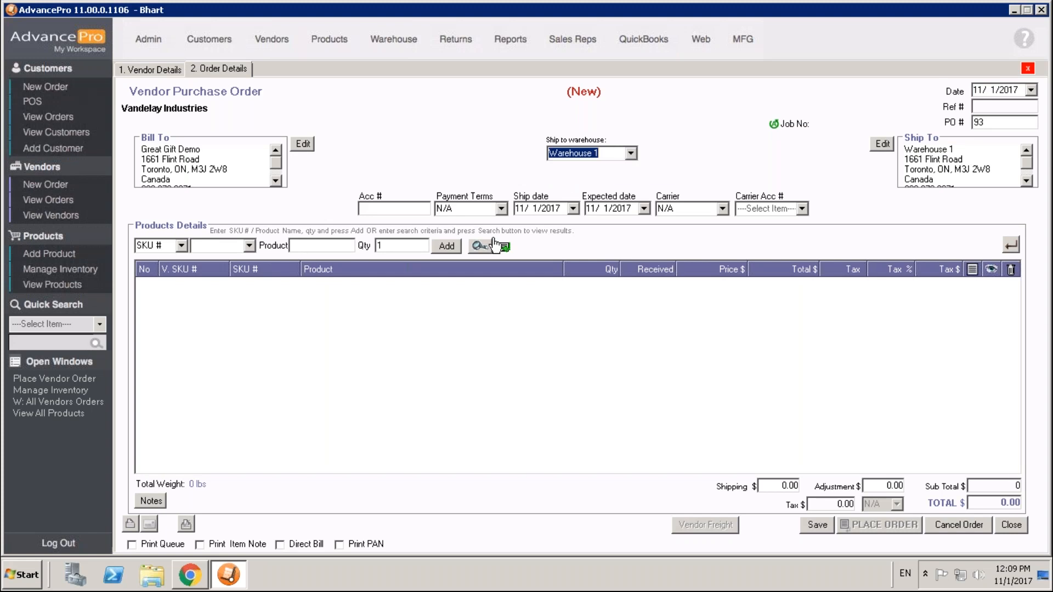
Add the recommended quantity of BSODA from the products below re-order level, and close the vendor order without saving.
{"action": "left_click", "coordinate": [483, 251]}
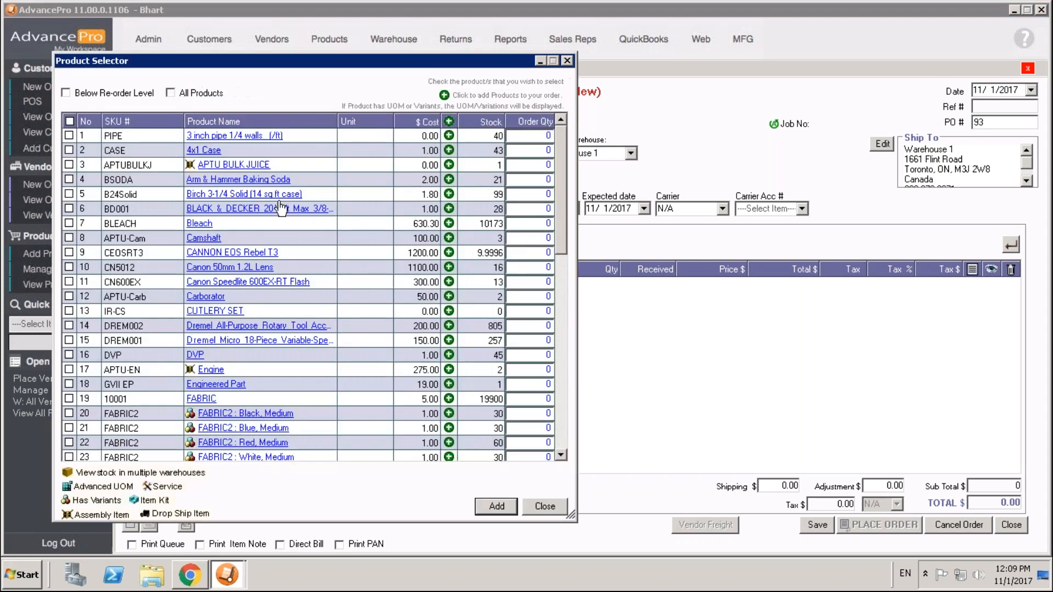
{"action": "left_click", "coordinate": [86, 98]}
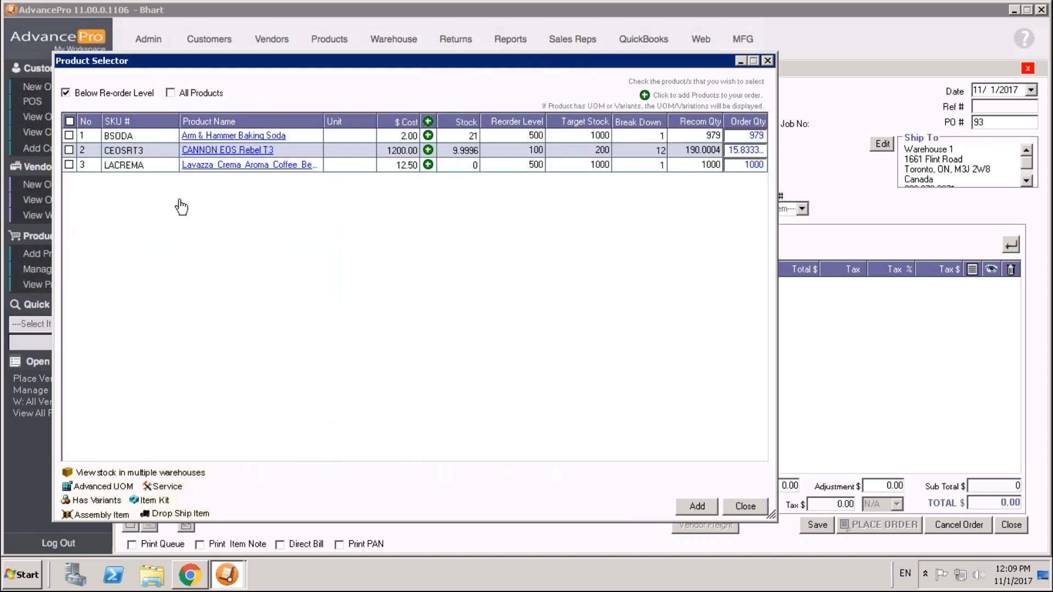
{"action": "left_click", "coordinate": [69, 136]}
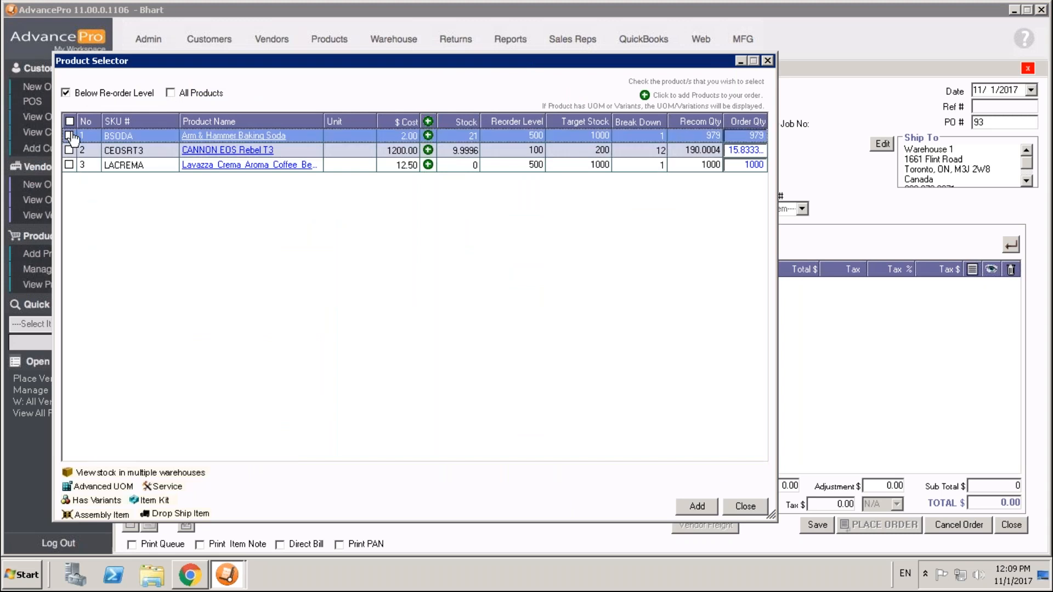
{"action": "left_click", "coordinate": [695, 505]}
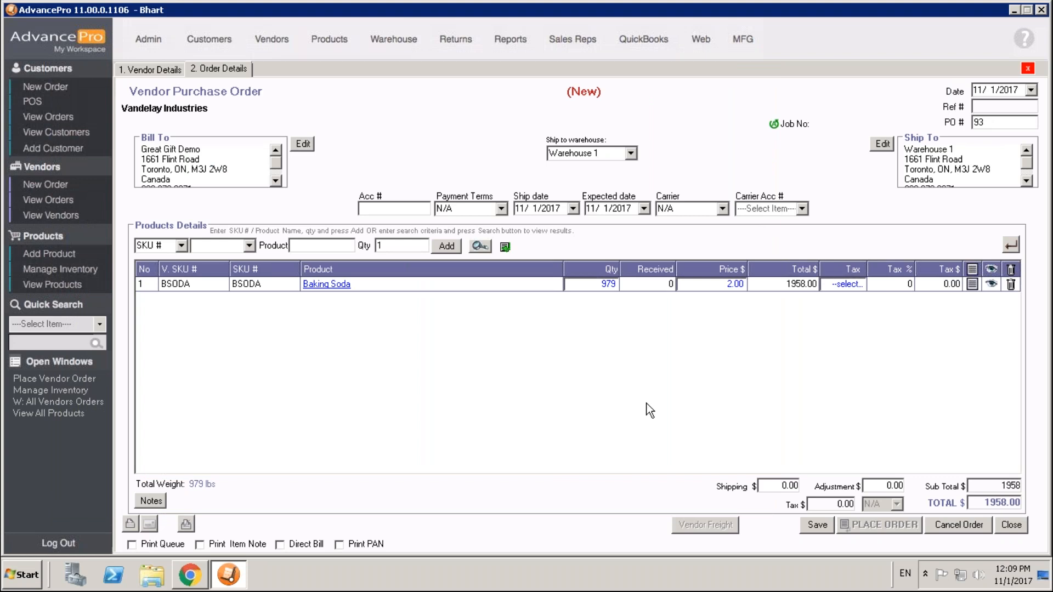
{"action": "left_click", "coordinate": [1011, 527]}
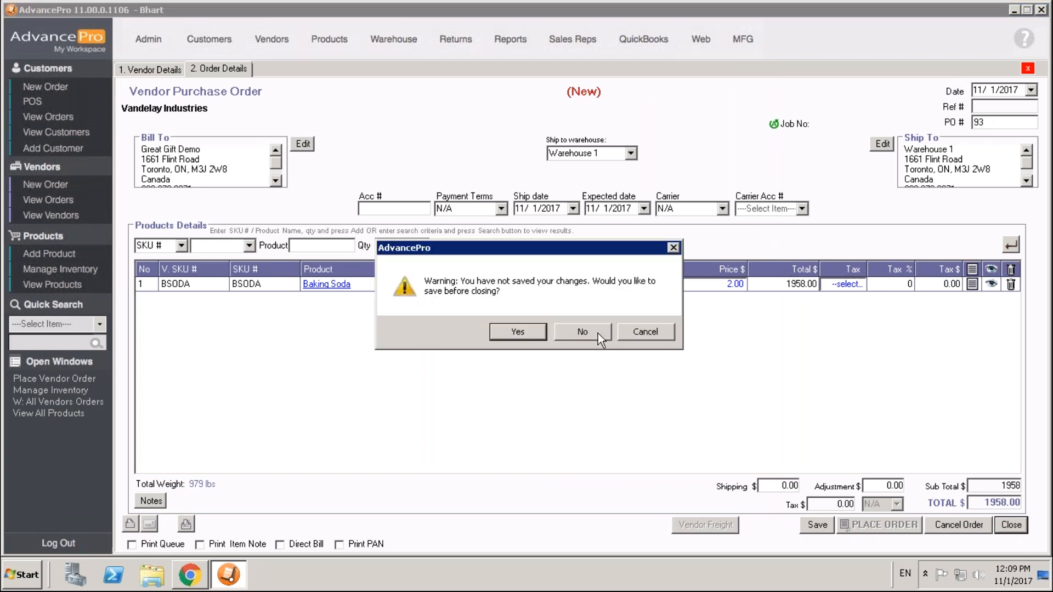
{"action": "left_click", "coordinate": [598, 334]}
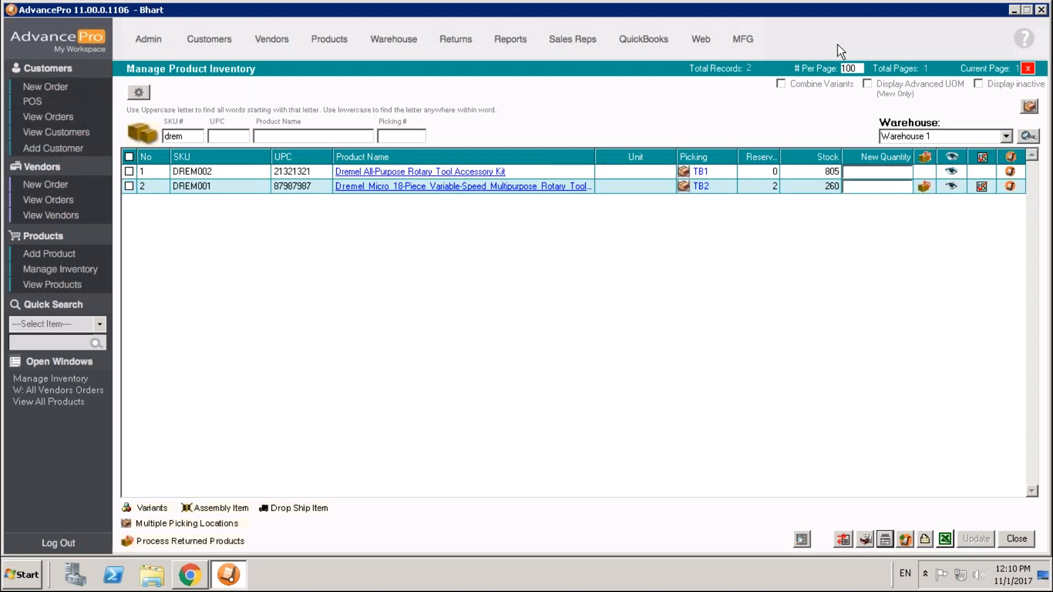
Open the inventory report from the product reports.
{"action": "left_click", "coordinate": [505, 40]}
{"action": "left_click", "coordinate": [522, 226]}
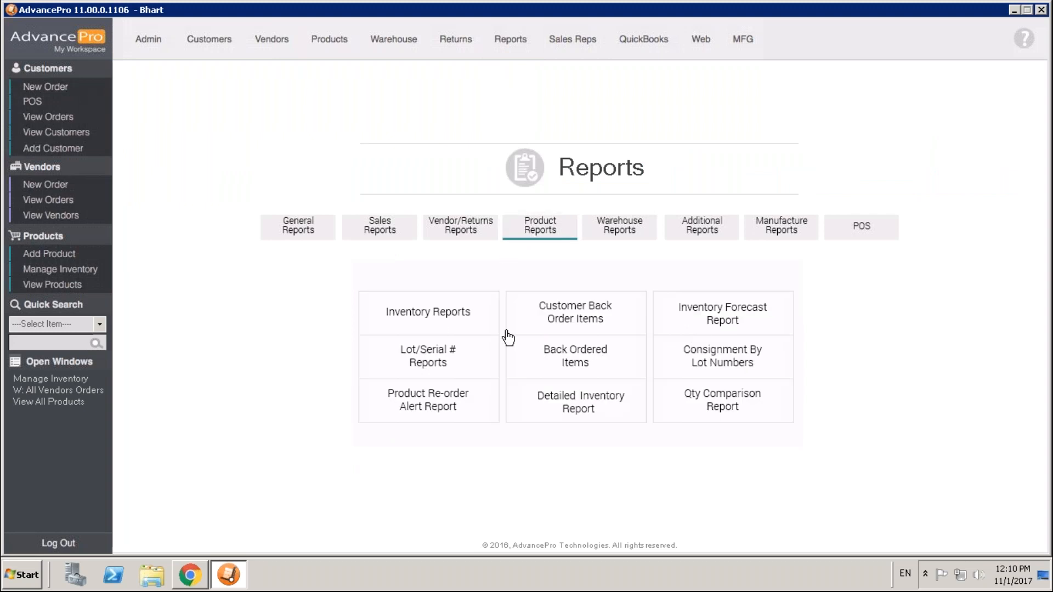
{"action": "left_click", "coordinate": [440, 321]}
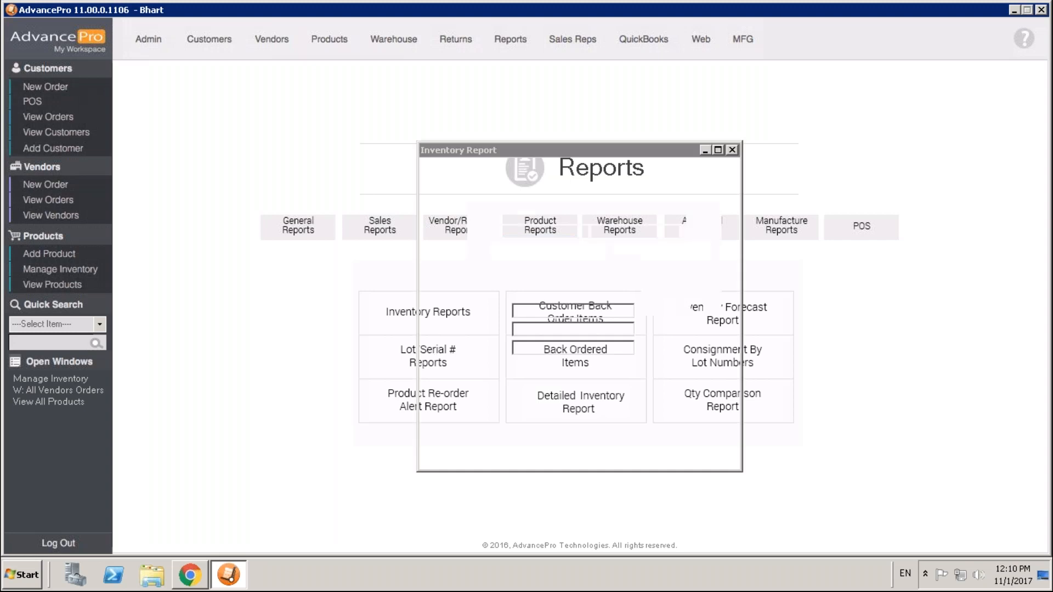